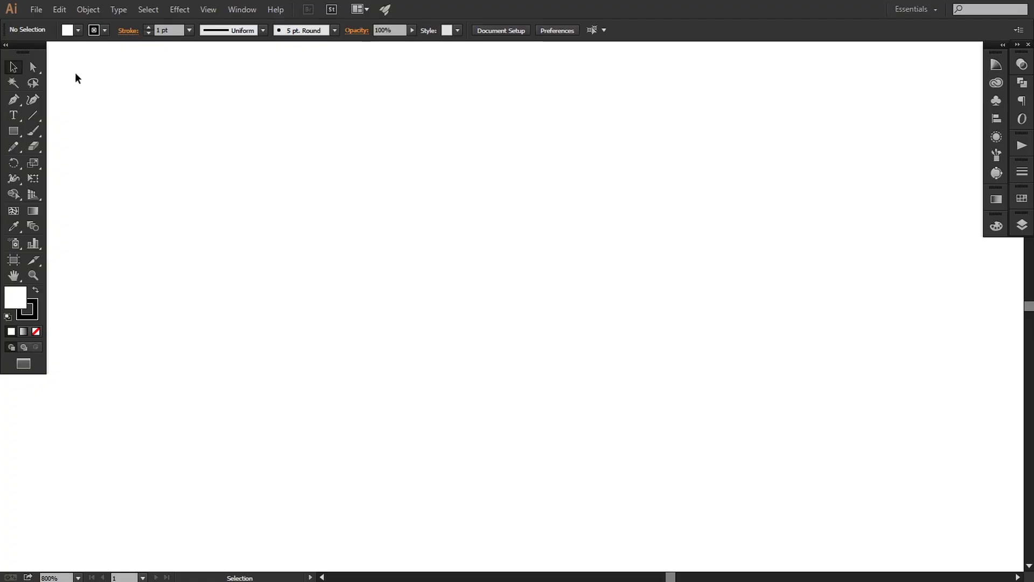
# Create a new document named "Tredy grainy background with vibrant colors" using the Web profile, sized 1280 px wide by 720 px high.
pyautogui.click(35, 10)
pyautogui.click(51, 23)
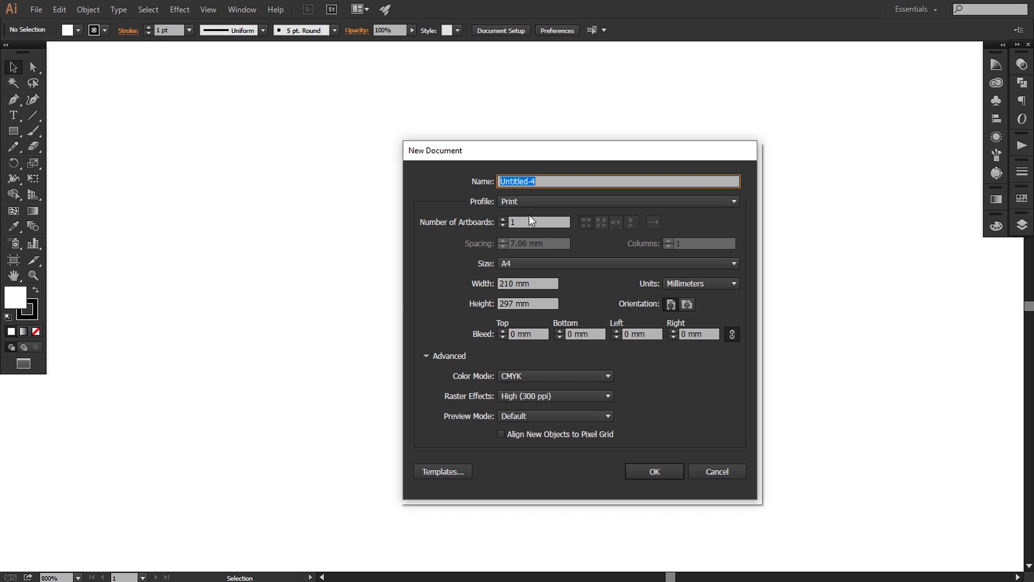
pyautogui.write('T')
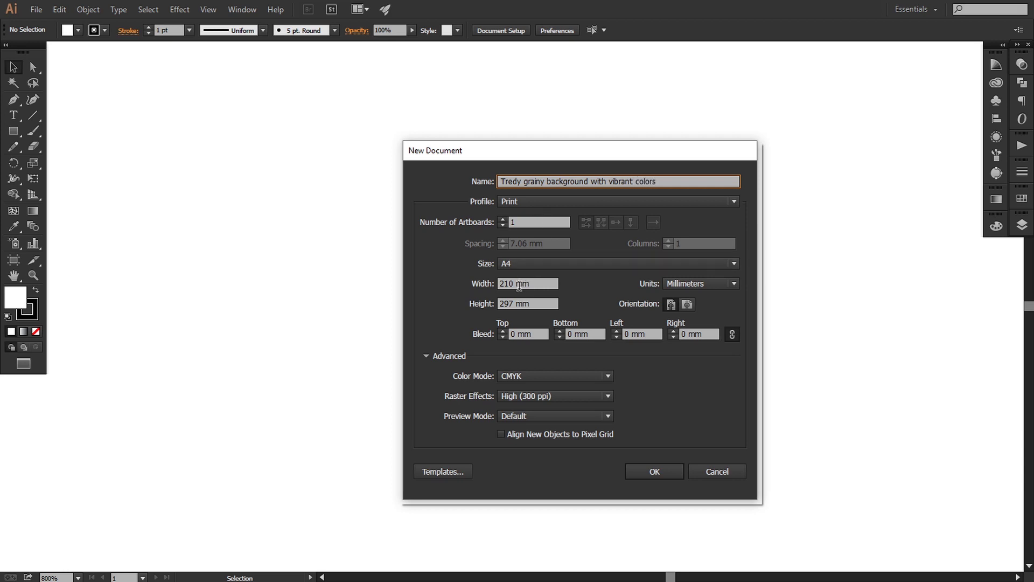
pyautogui.click(512, 200)
pyautogui.click(517, 247)
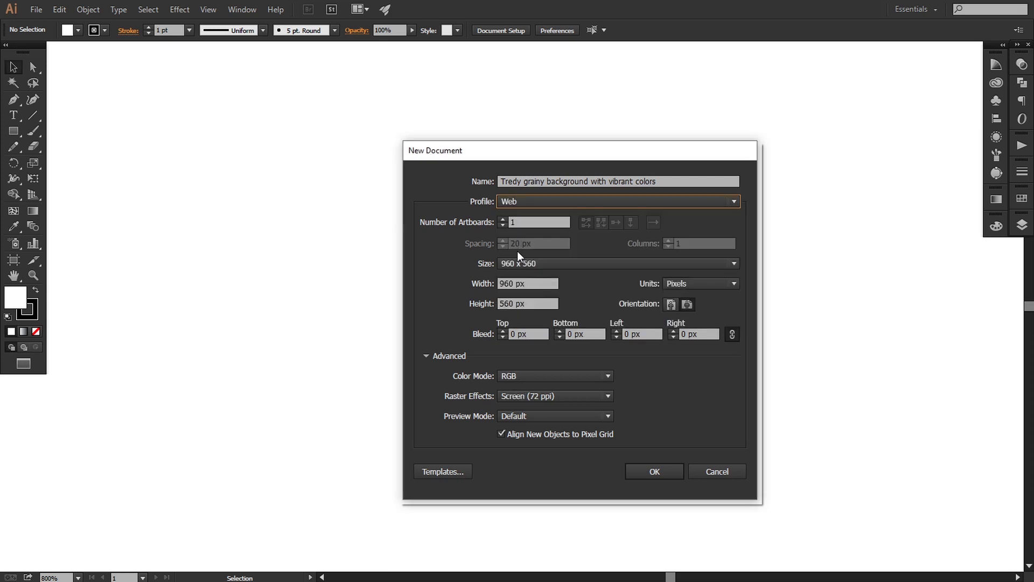
pyautogui.doubleClick(512, 283)
pyautogui.write('12')
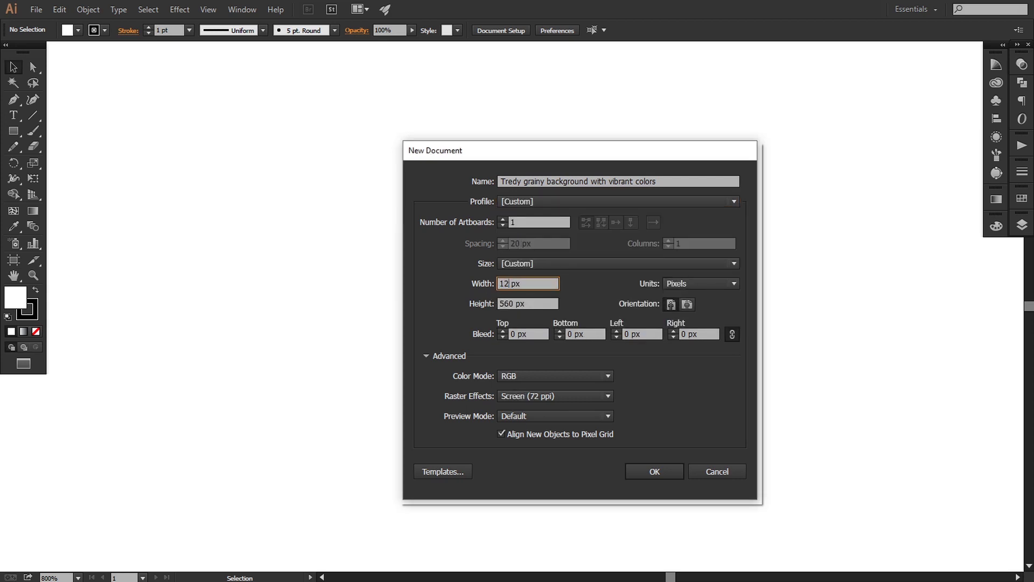
pyautogui.write('80')
pyautogui.press('Tab')
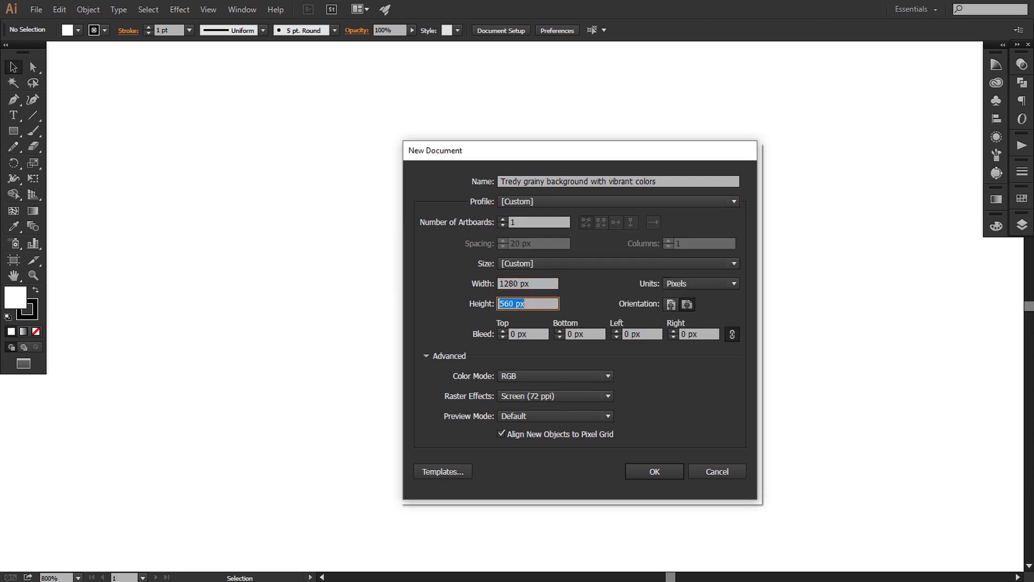
pyautogui.write('720')
pyautogui.click(643, 476)
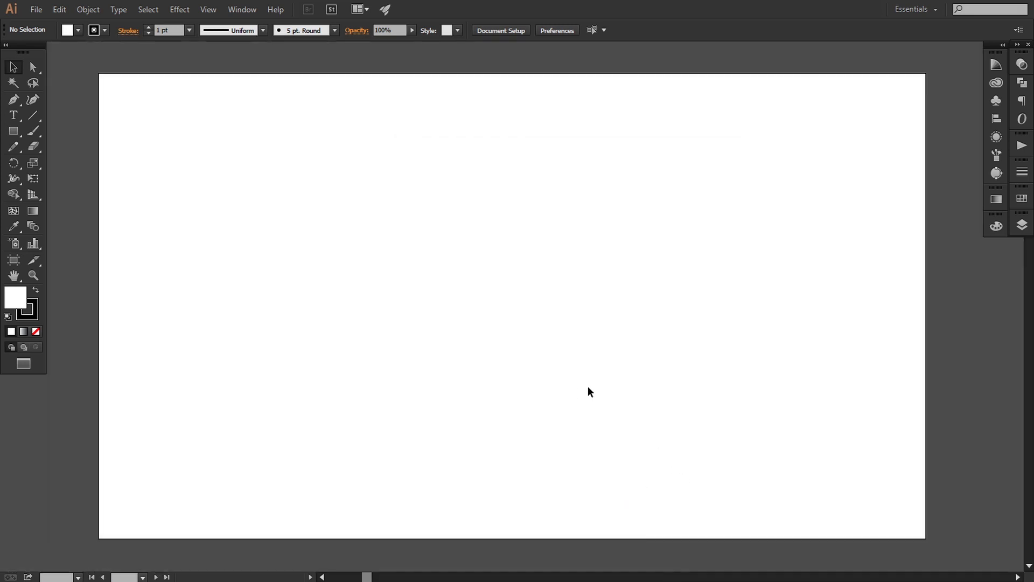
# Paste the copied colour swatches and place them just outside the artboard's upper-left corner.
pyautogui.hotkey('ctrl', 'v')
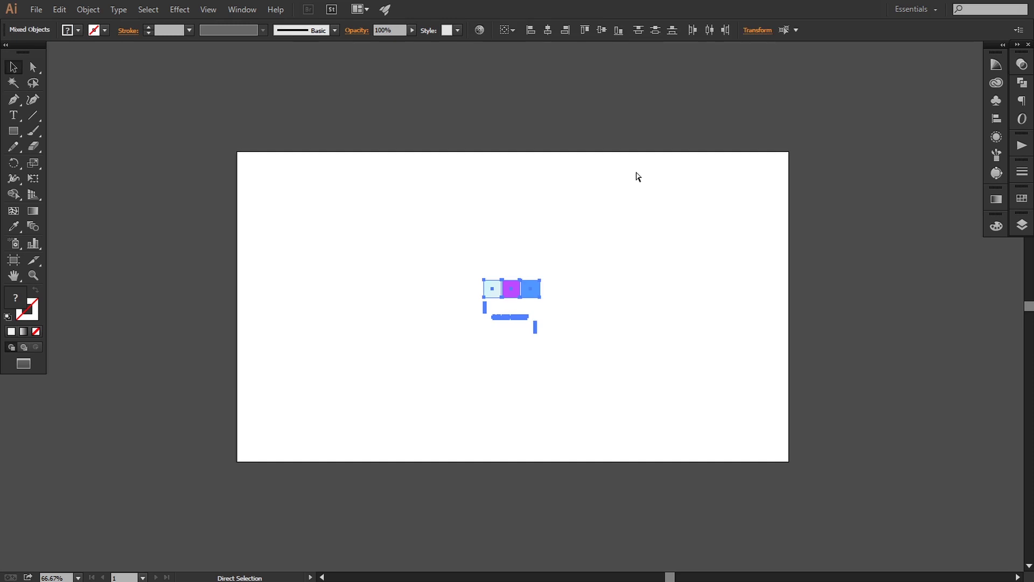
pyautogui.moveTo(529, 281); pyautogui.dragTo(223, 161)
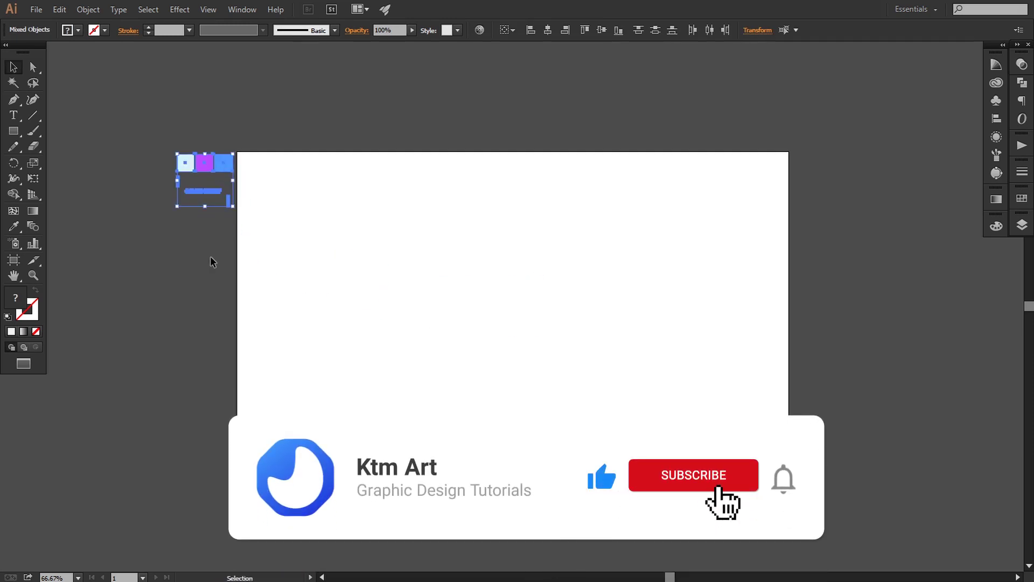
pyautogui.click(211, 280)
pyautogui.hotkey('ctrl', '0')
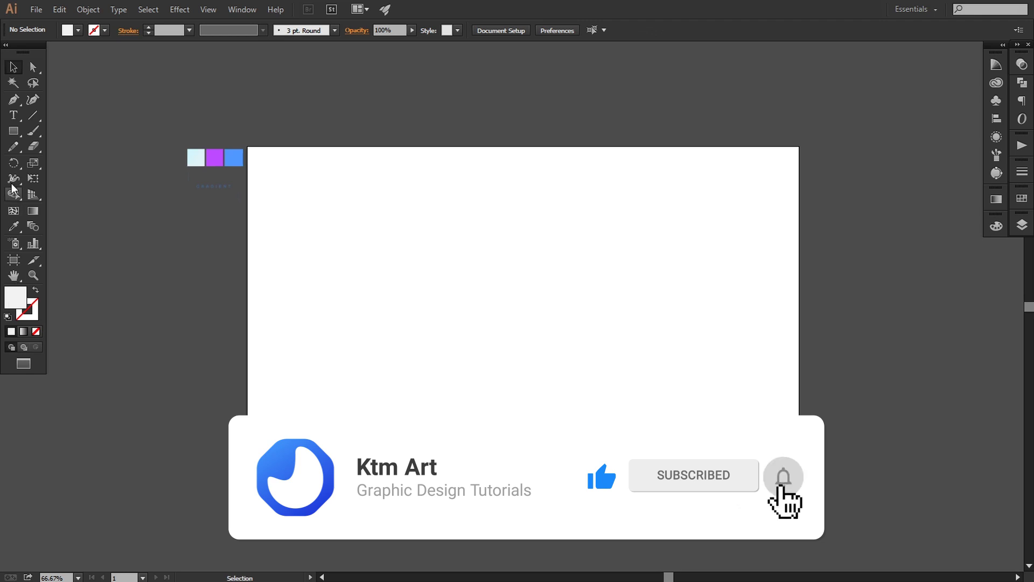
# Draw a 1280 by 720 px rectangle covering the whole artboard and fill it with the sampled pale blue gradient swatch.
pyautogui.click(10, 133)
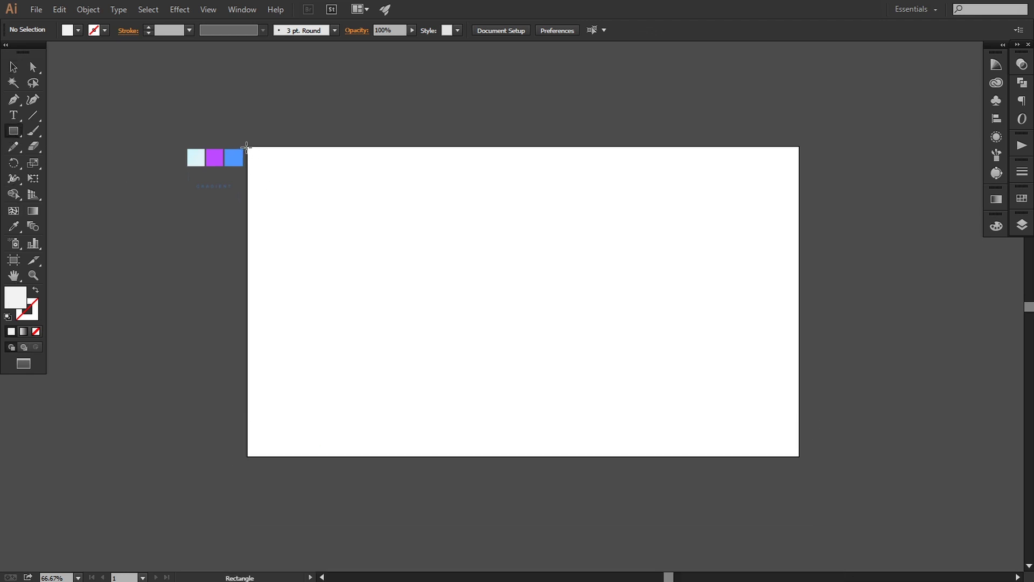
pyautogui.moveTo(365, 263); pyautogui.dragTo(360, 231)
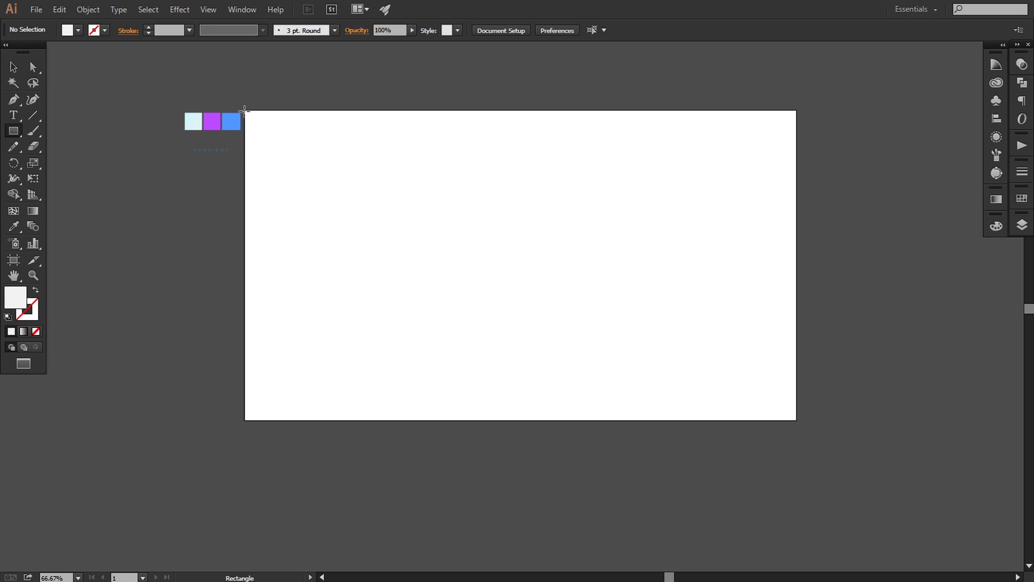
pyautogui.moveTo(245, 109); pyautogui.dragTo(795, 421)
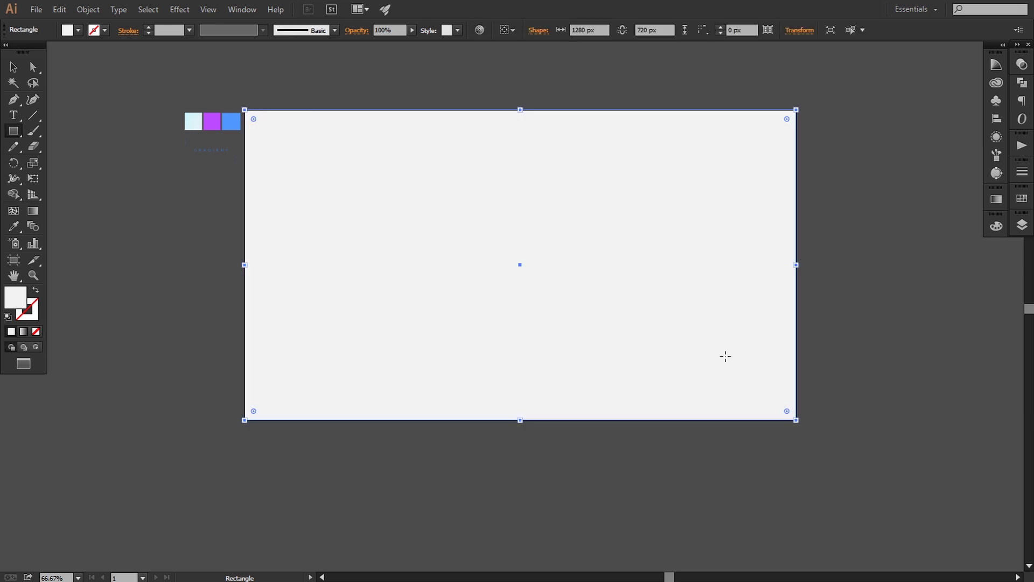
pyautogui.click(14, 226)
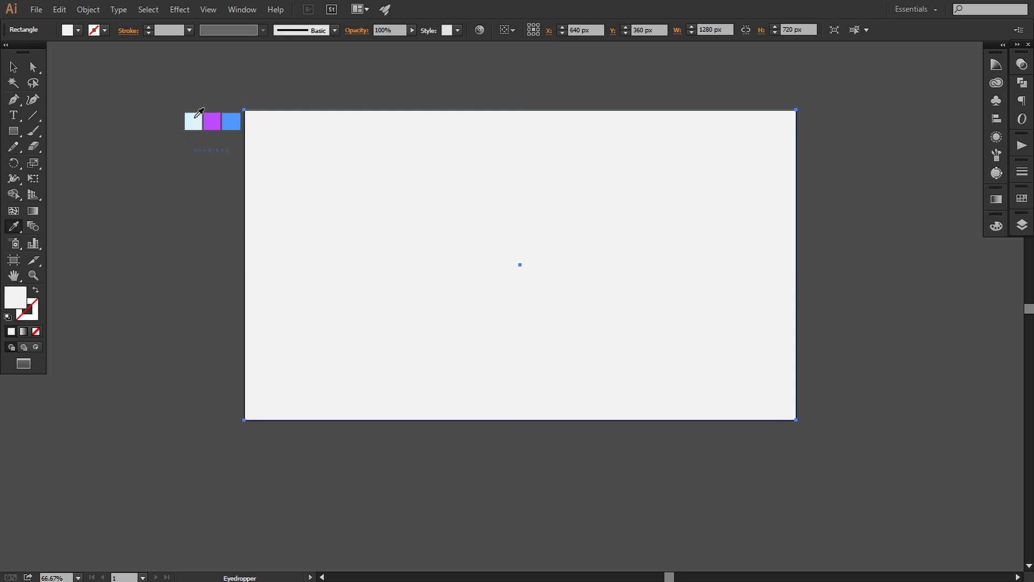
pyautogui.click(195, 120)
# Stretch the rectangle's horizontal gradient so its end lies well beyond the right edge of the artboard.
pyautogui.click(32, 210)
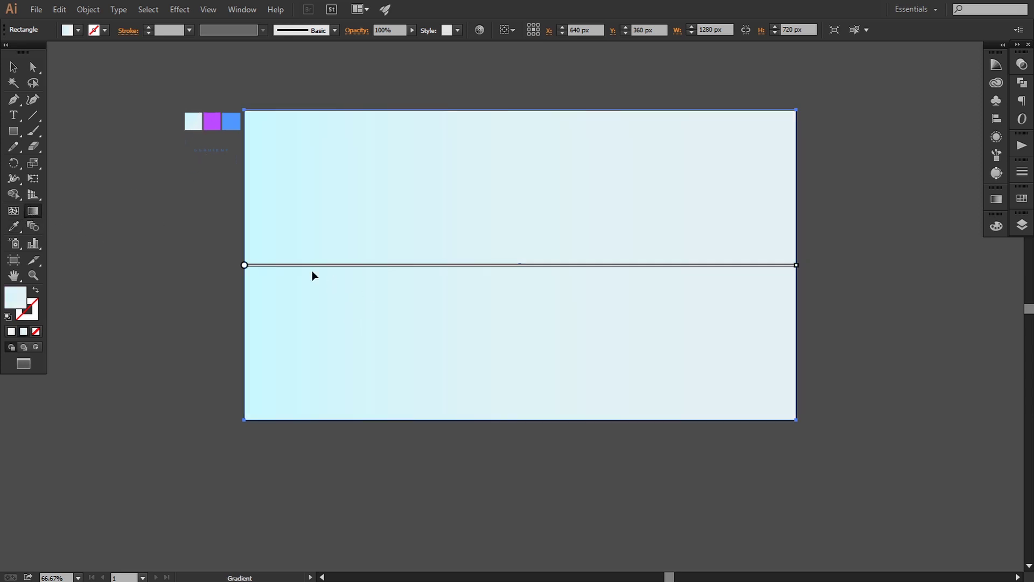
pyautogui.moveTo(797, 266); pyautogui.dragTo(948, 266)
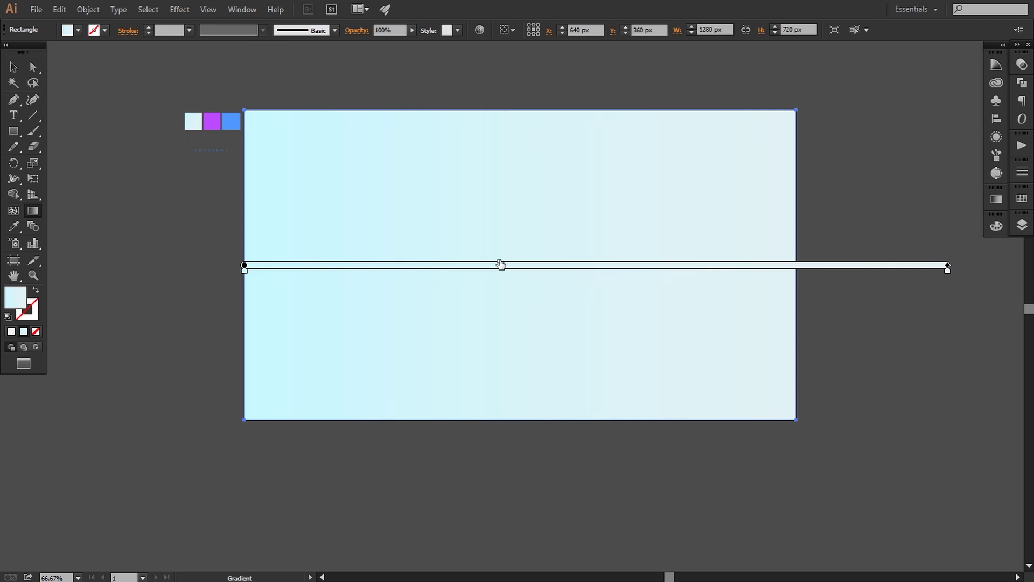
pyautogui.click(13, 67)
pyautogui.click(106, 211)
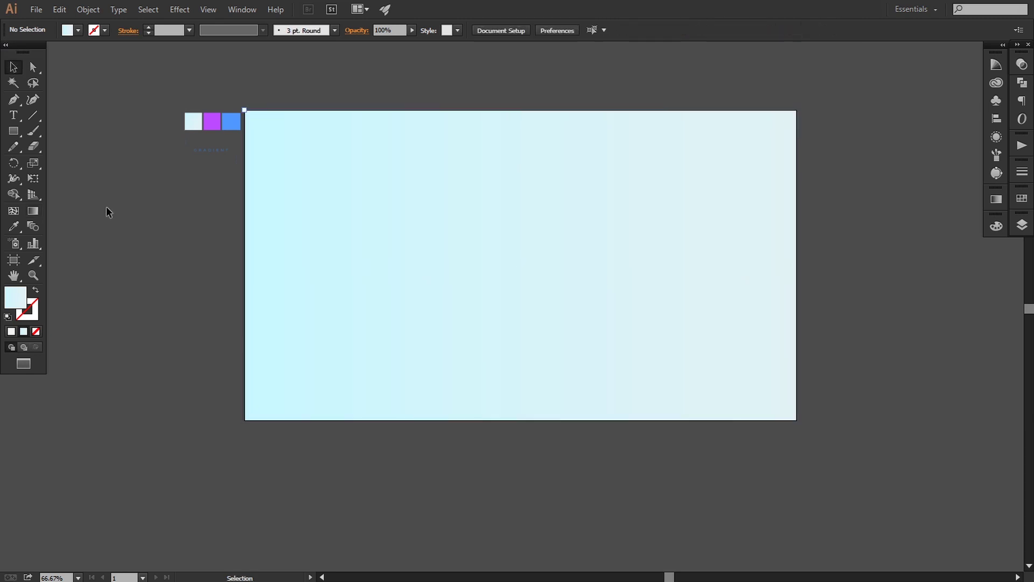
pyautogui.moveTo(364, 378); pyautogui.dragTo(374, 379)
pyautogui.click(381, 375)
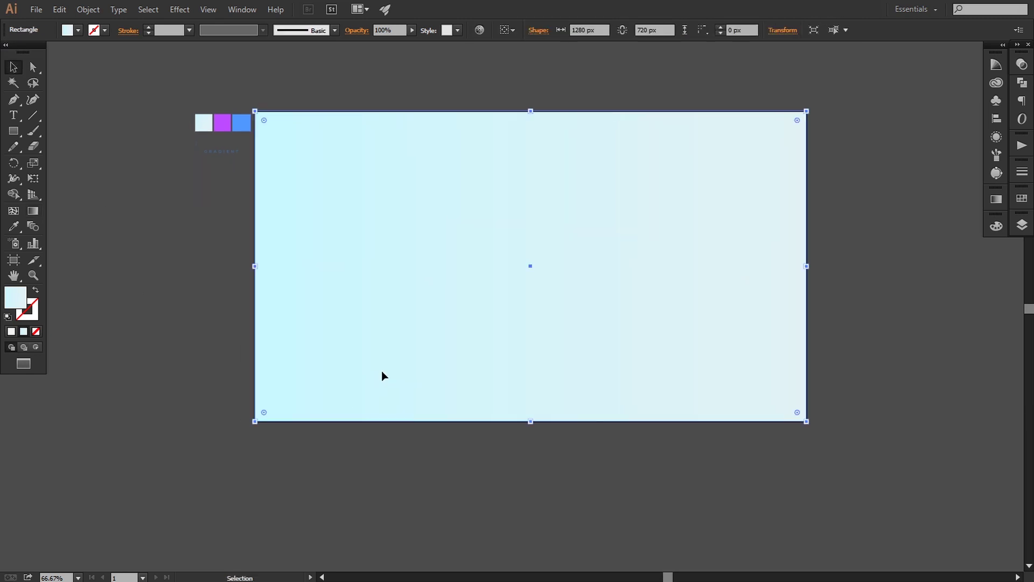
pyautogui.click(33, 211)
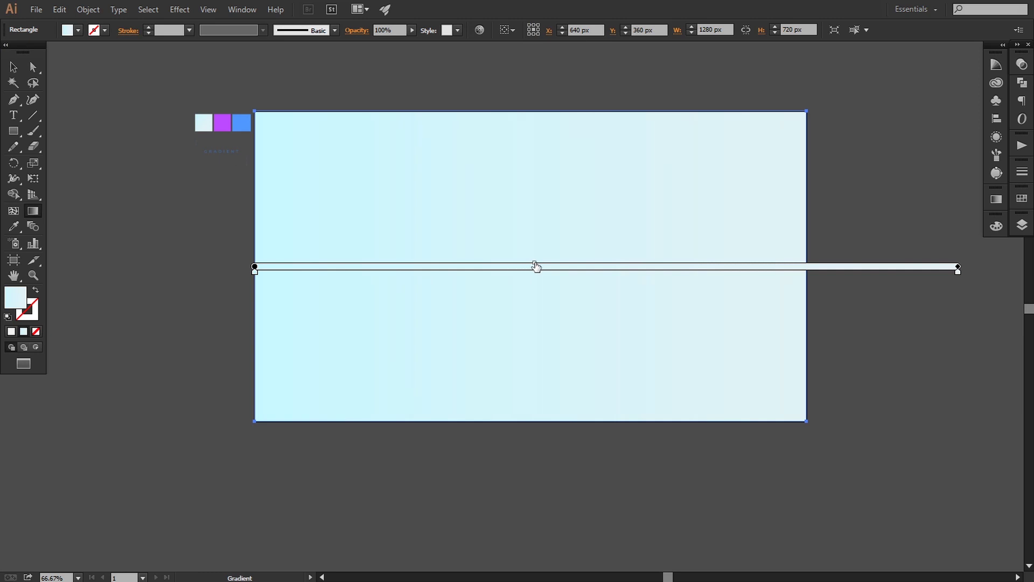
pyautogui.click(12, 69)
pyautogui.click(90, 180)
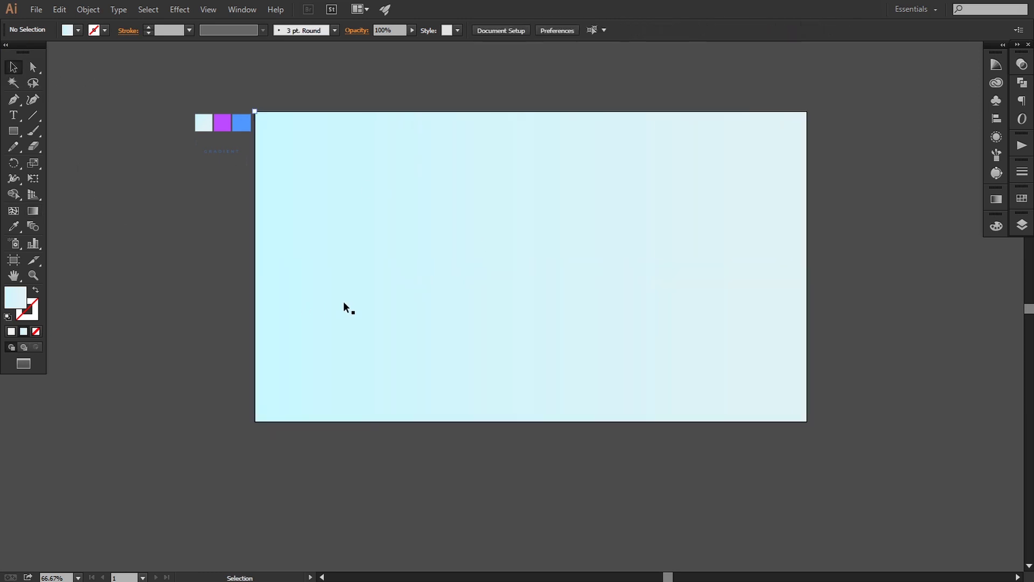
# Apply the Grain texture effect to the background rectangle with intensity 14, contrast 50 and the Regular grain type.
pyautogui.click(344, 302)
pyautogui.click(179, 10)
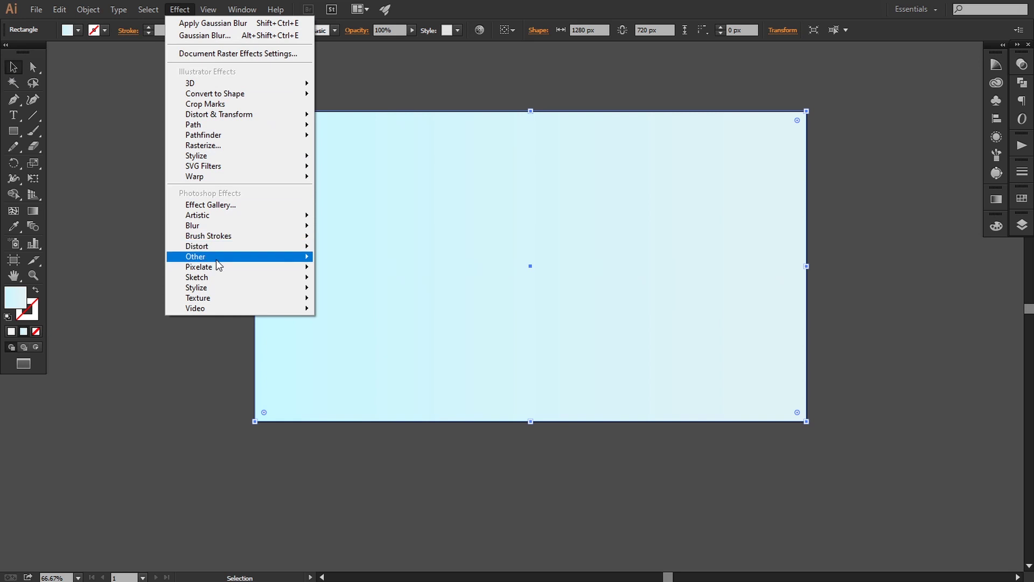
pyautogui.moveTo(216, 299)
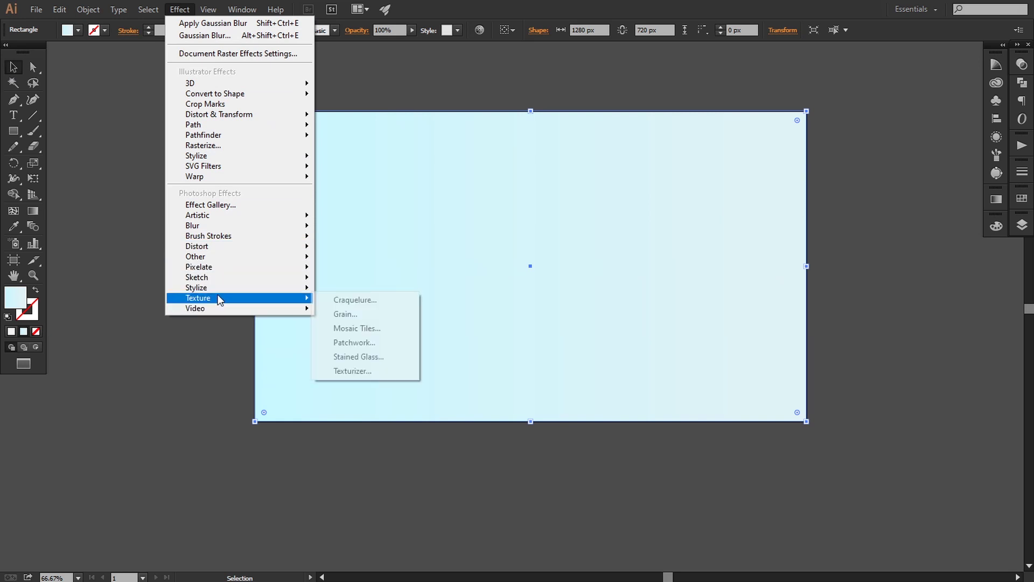
pyautogui.click(358, 314)
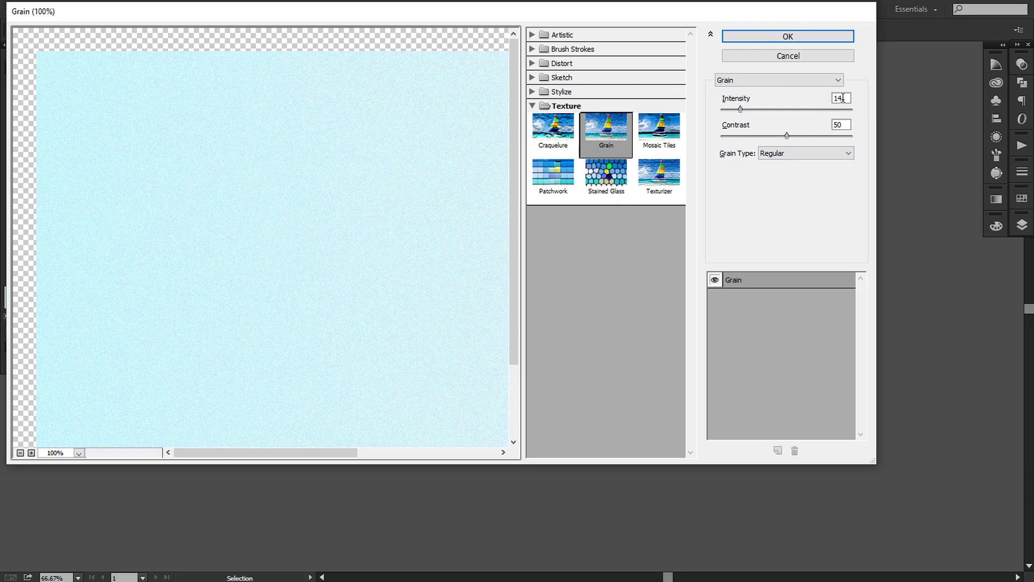
pyautogui.press('Tab')
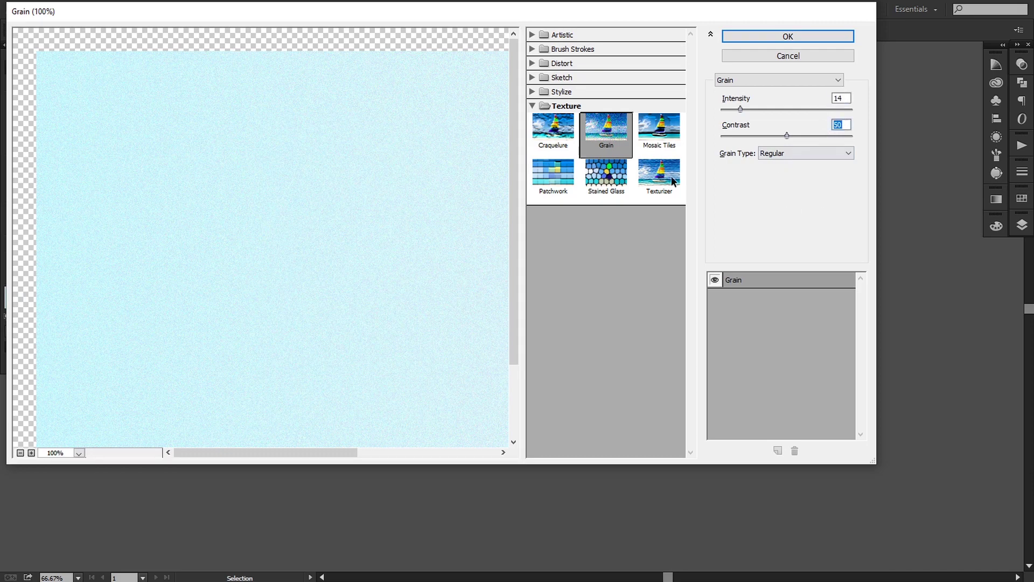
pyautogui.click(757, 35)
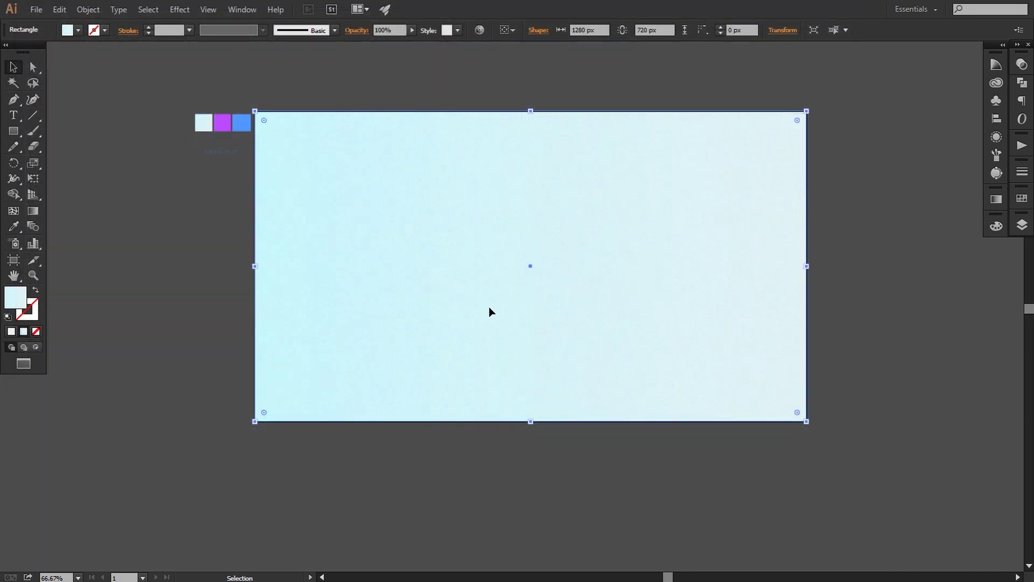
pyautogui.click(130, 219)
# Draw a circle about 679 px in diameter overlapping the artboard's bottom edge, right of centre, and fill it white.
pyautogui.moveTo(386, 302); pyautogui.dragTo(377, 323)
pyautogui.moveTo(13, 131); pyautogui.dragTo(53, 159)
pyautogui.moveTo(421, 193); pyautogui.dragTo(710, 483)
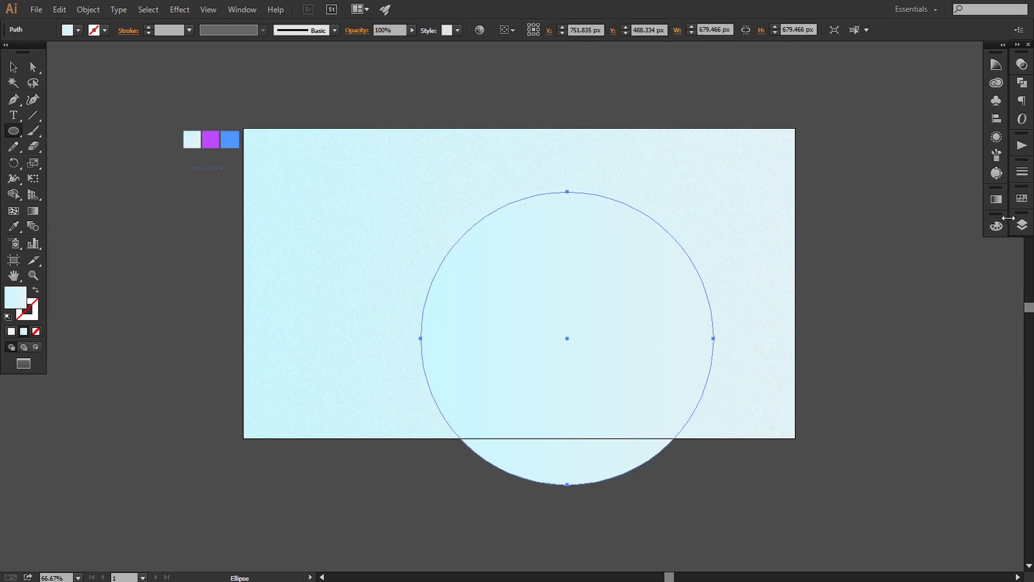
pyautogui.click(1022, 199)
pyautogui.click(869, 226)
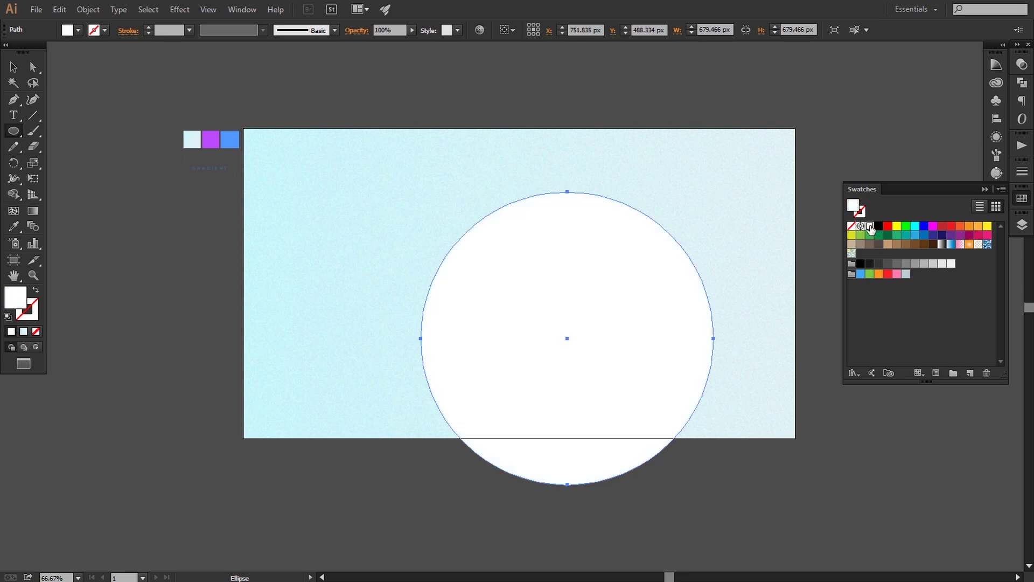
# Duplicate the white circle in front of itself, shrink the copy to about 465 px and position it slightly above the original's centre.
pyautogui.click(13, 67)
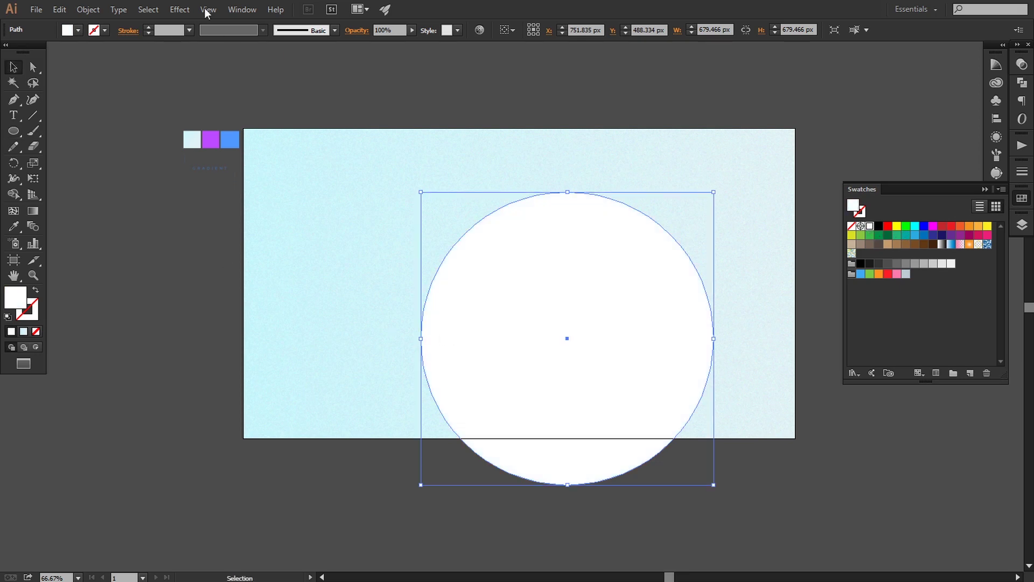
pyautogui.click(59, 10)
pyautogui.click(81, 71)
pyautogui.click(59, 10)
pyautogui.click(81, 100)
pyautogui.moveTo(421, 484); pyautogui.dragTo(457, 463)
pyautogui.moveTo(538, 397); pyautogui.dragTo(542, 392)
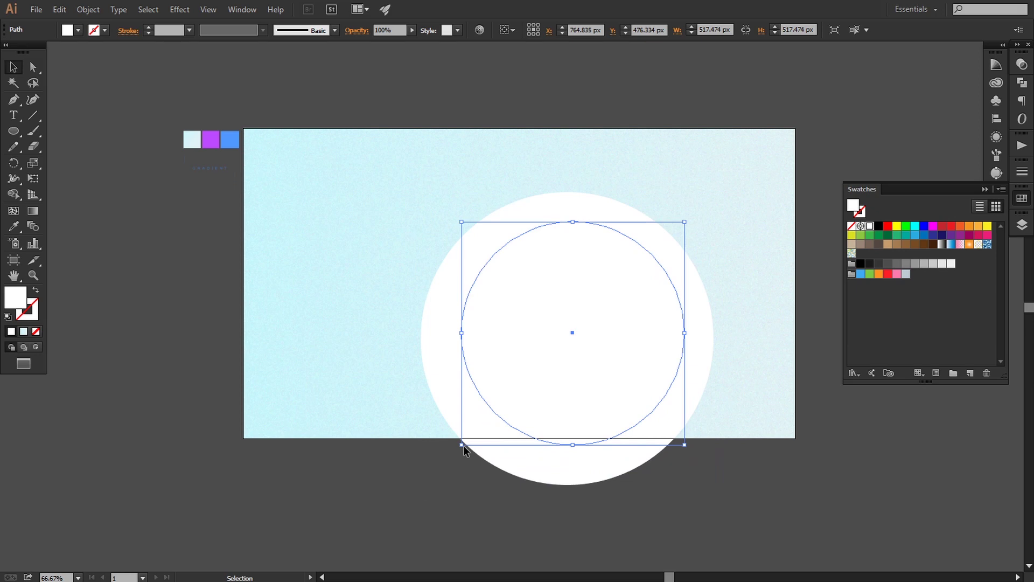
pyautogui.moveTo(462, 445); pyautogui.dragTo(469, 420)
pyautogui.moveTo(547, 392); pyautogui.dragTo(543, 387)
pyautogui.moveTo(482, 423); pyautogui.dragTo(480, 425)
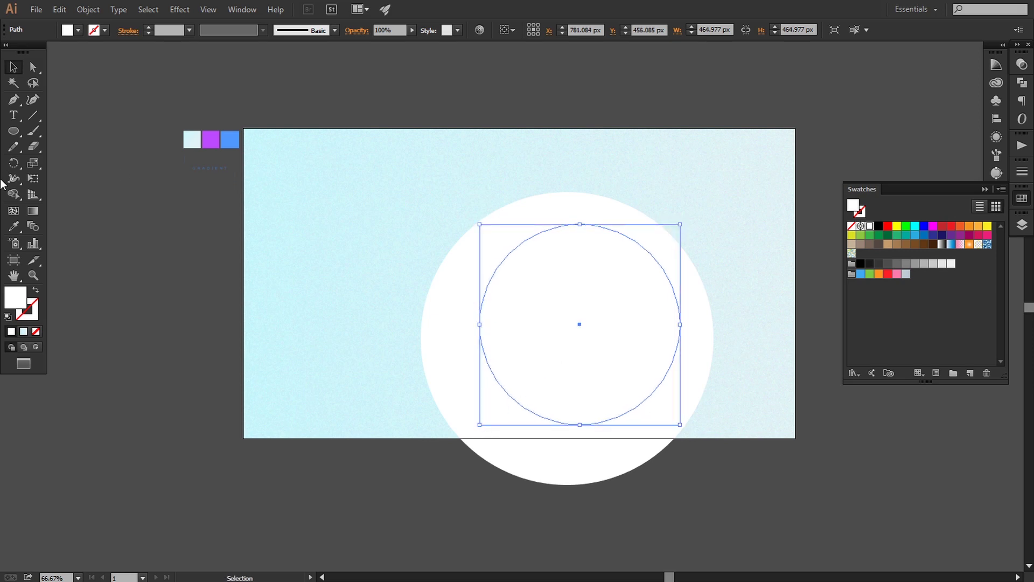
# Fill the smaller circle with the blue sampled from the colour swatches.
pyautogui.click(13, 226)
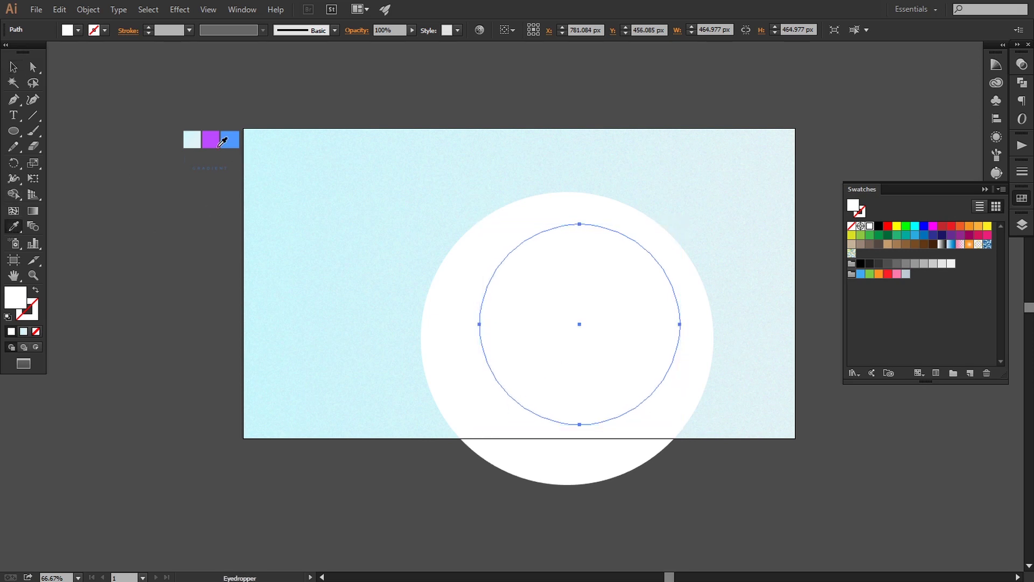
pyautogui.click(222, 144)
pyautogui.click(14, 67)
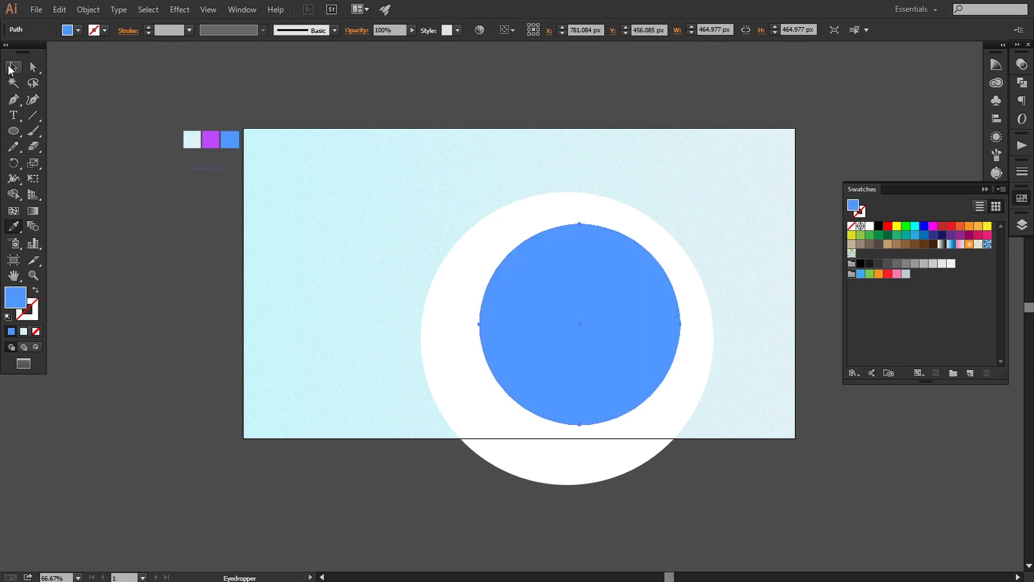
pyautogui.click(324, 410)
# Blend the blue inner circle with the white outer circle, then deselect the blend.
pyautogui.click(548, 383)
pyautogui.keyDown('shift'); pyautogui.click(530, 453); pyautogui.keyUp('shift')
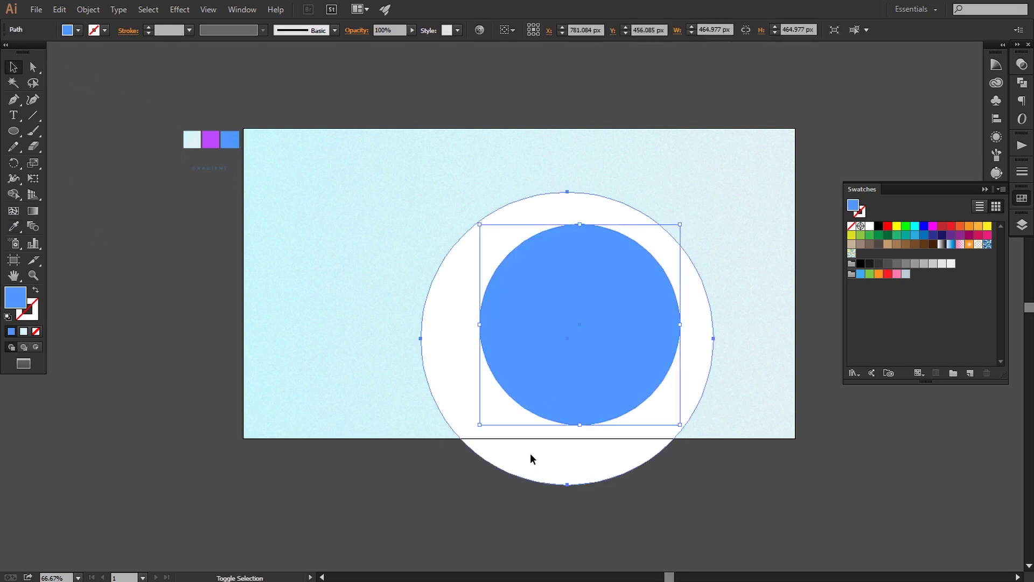
pyautogui.click(36, 228)
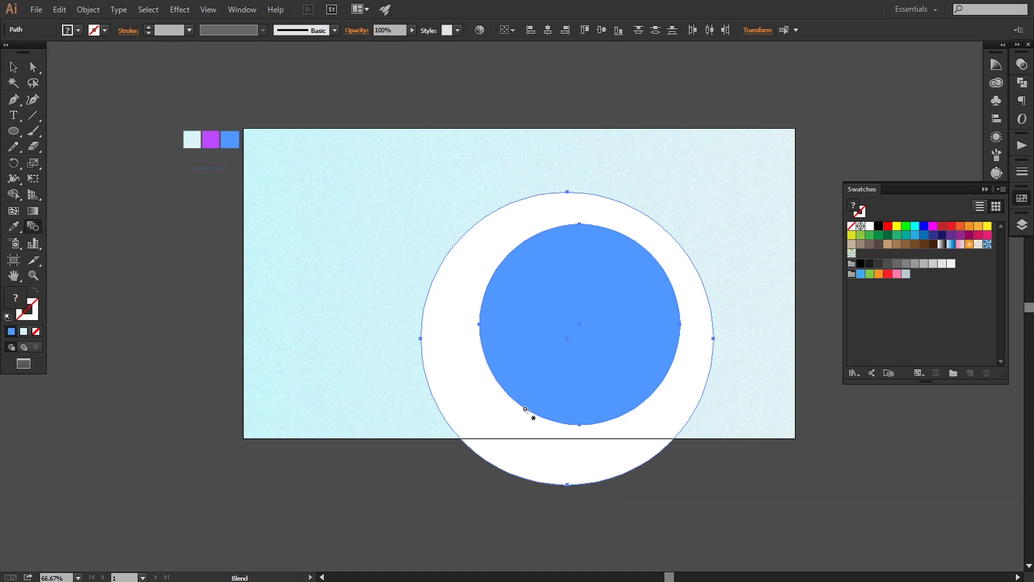
pyautogui.click(484, 462)
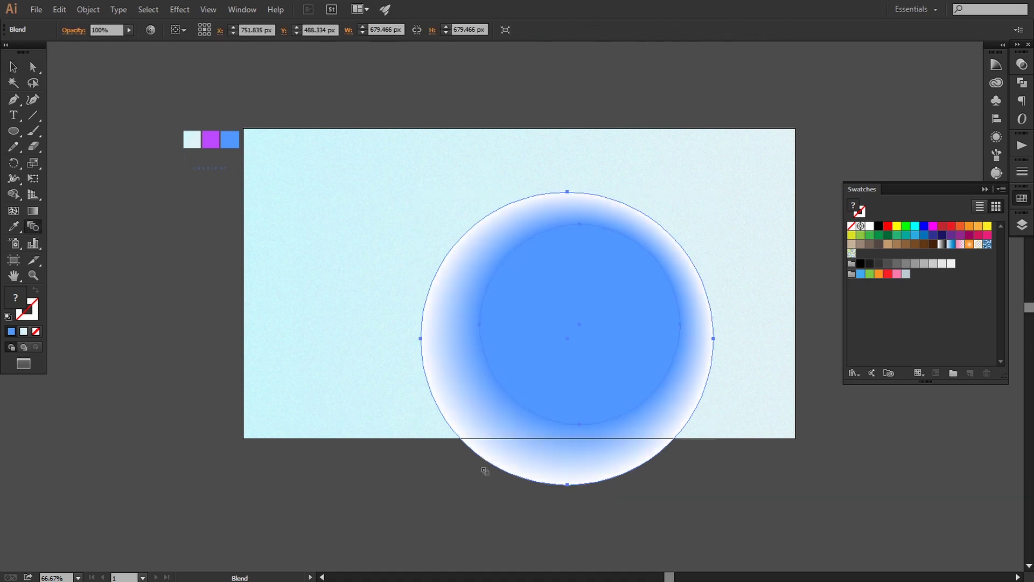
pyautogui.click(14, 66)
pyautogui.click(155, 237)
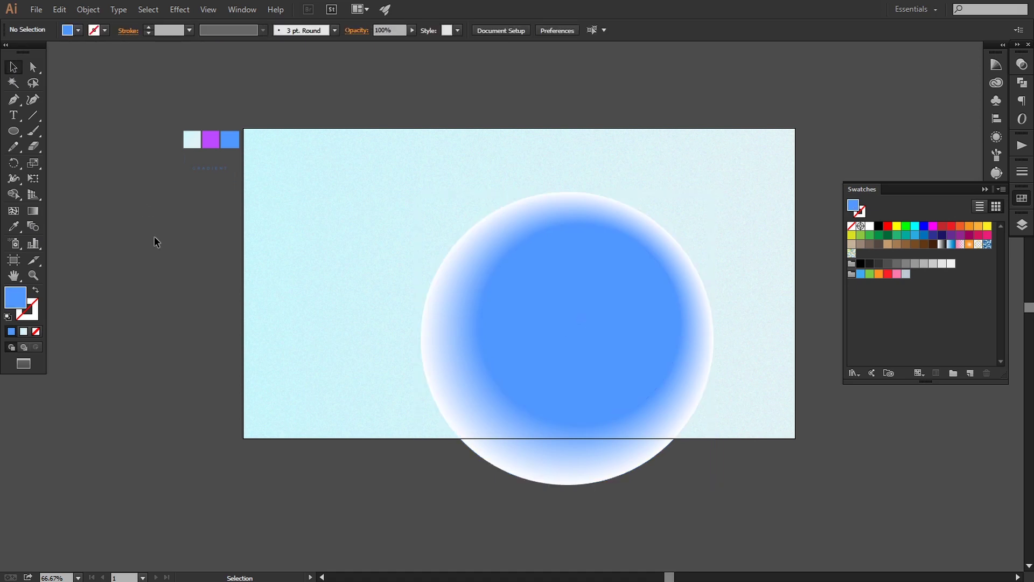
# Enlarge the blue blended circle to about 1189 px in diameter and shift it toward the artboard's right side.
pyautogui.moveTo(616, 373); pyautogui.dragTo(694, 323)
pyautogui.moveTo(792, 435); pyautogui.dragTo(917, 516)
pyautogui.moveTo(833, 480); pyautogui.dragTo(833, 481)
pyautogui.moveTo(653, 293); pyautogui.dragTo(645, 311)
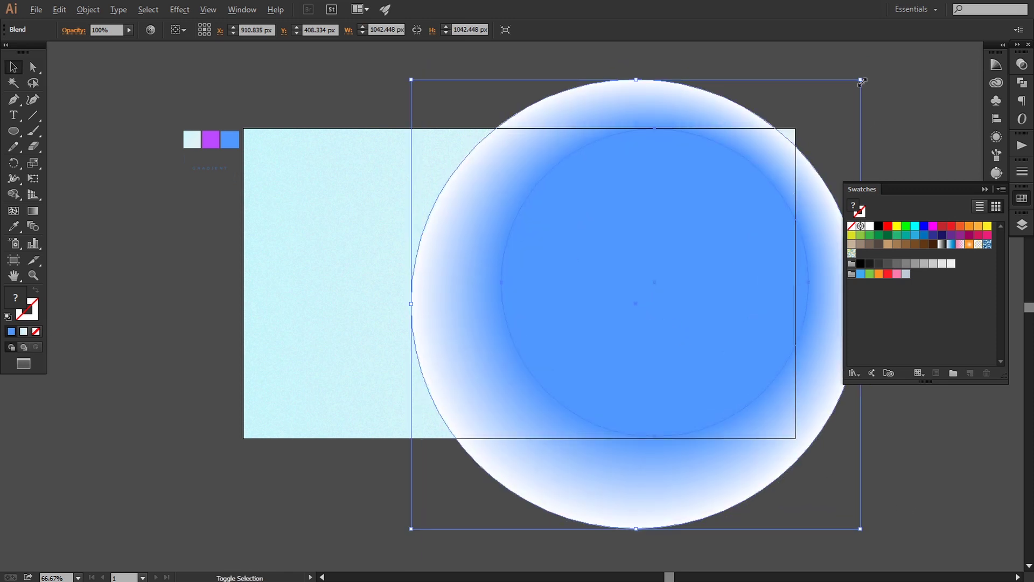
pyautogui.moveTo(860, 80); pyautogui.dragTo(909, 44)
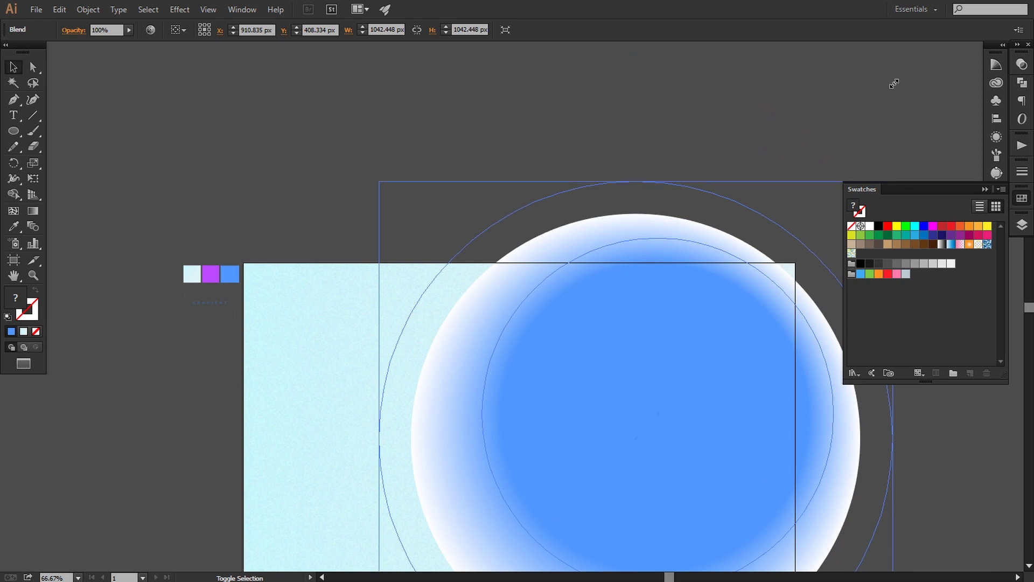
pyautogui.moveTo(683, 427); pyautogui.dragTo(673, 315)
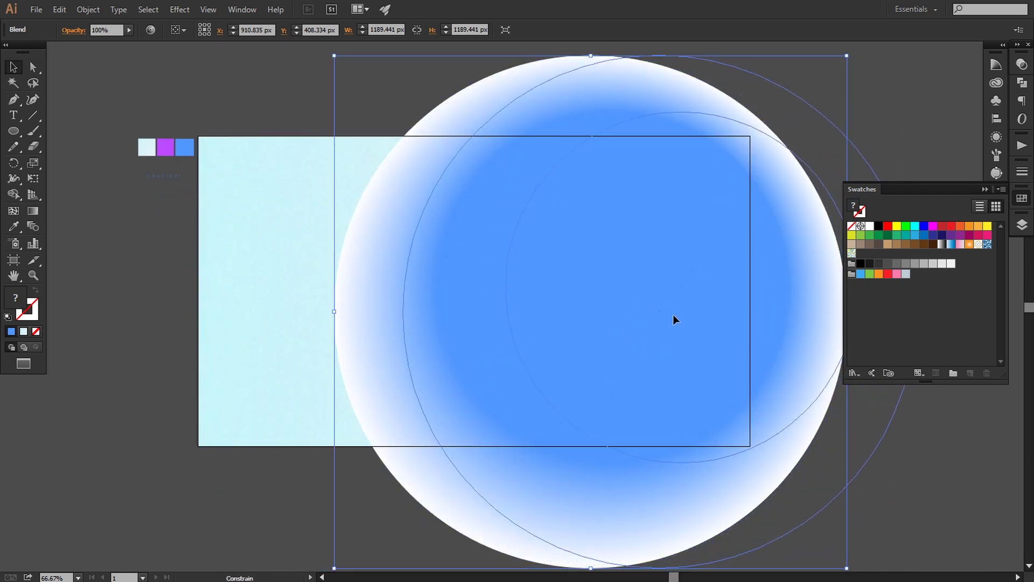
# Scale the blended circle to about 1251 px and reposition it so it extends past the artboard's right edge.
pyautogui.hotkey('ctrl', '-')
pyautogui.hotkey('ctrl', '-')
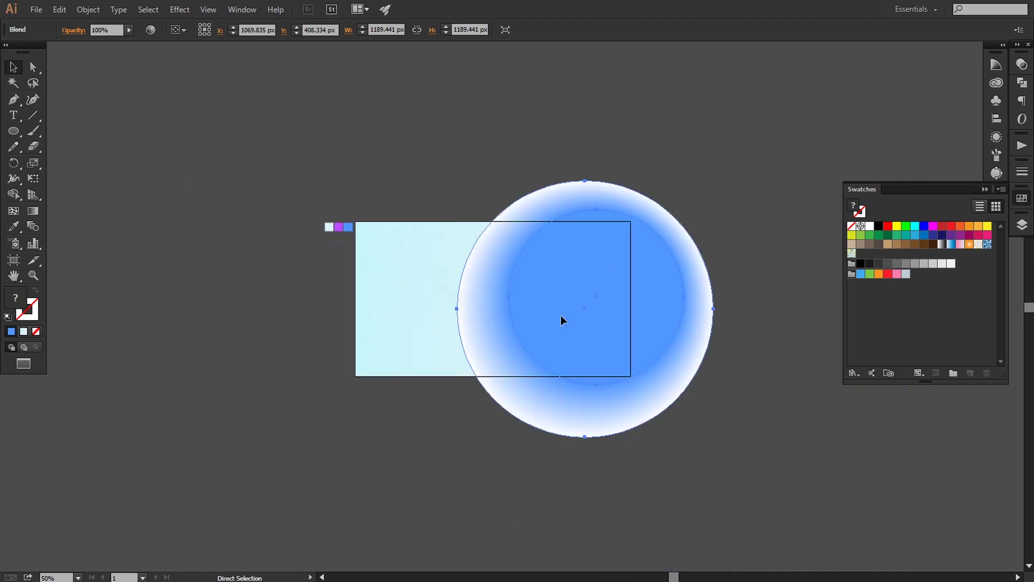
pyautogui.moveTo(455, 438); pyautogui.dragTo(427, 452)
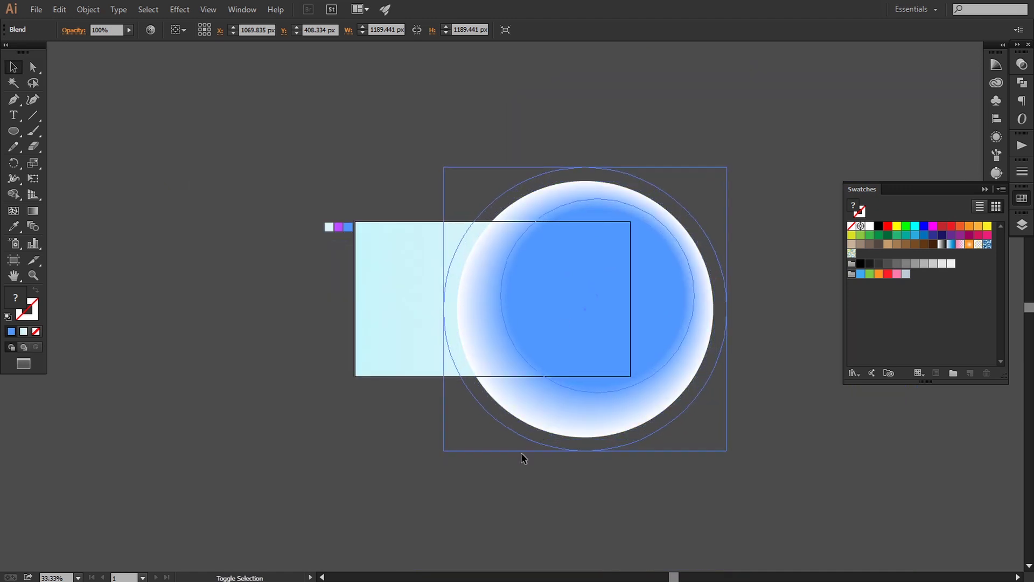
pyautogui.click(780, 426)
pyautogui.hotkey('ctrl', '+')
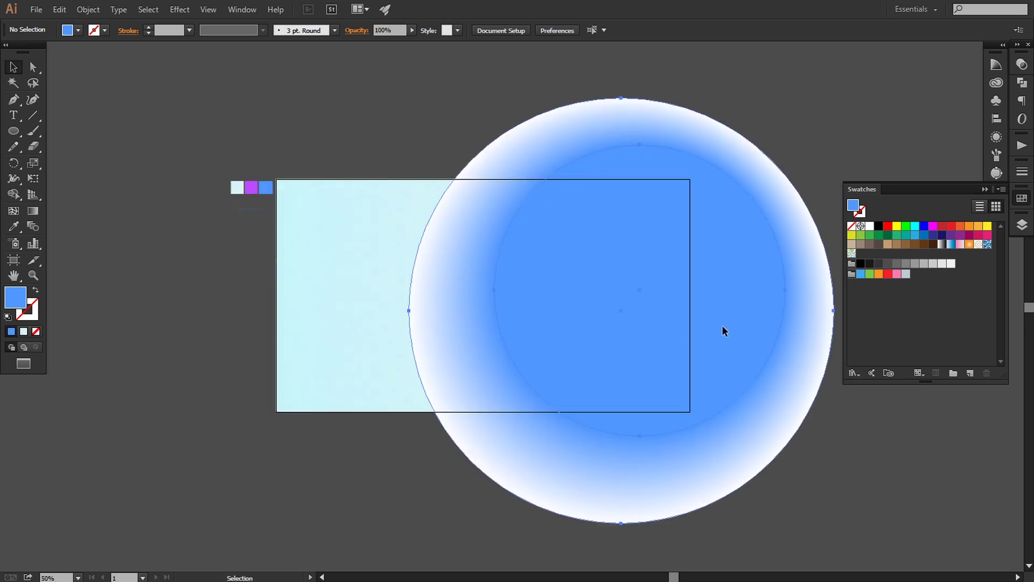
pyautogui.click(720, 337)
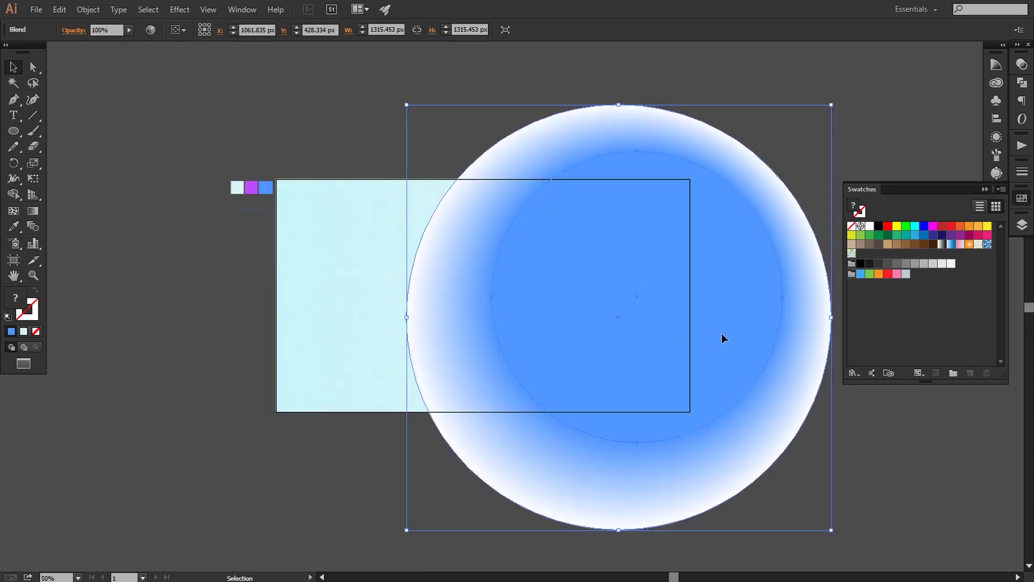
pyautogui.moveTo(831, 104); pyautogui.dragTo(821, 114)
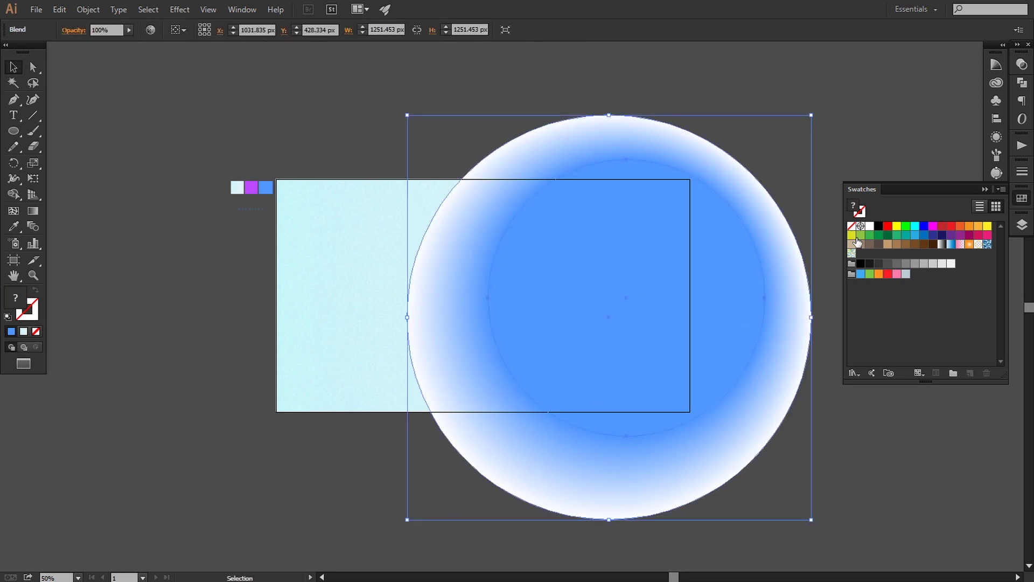
# Set the blue blended circle's blending mode to Multiply and deselect it.
pyautogui.click(1021, 64)
pyautogui.click(894, 71)
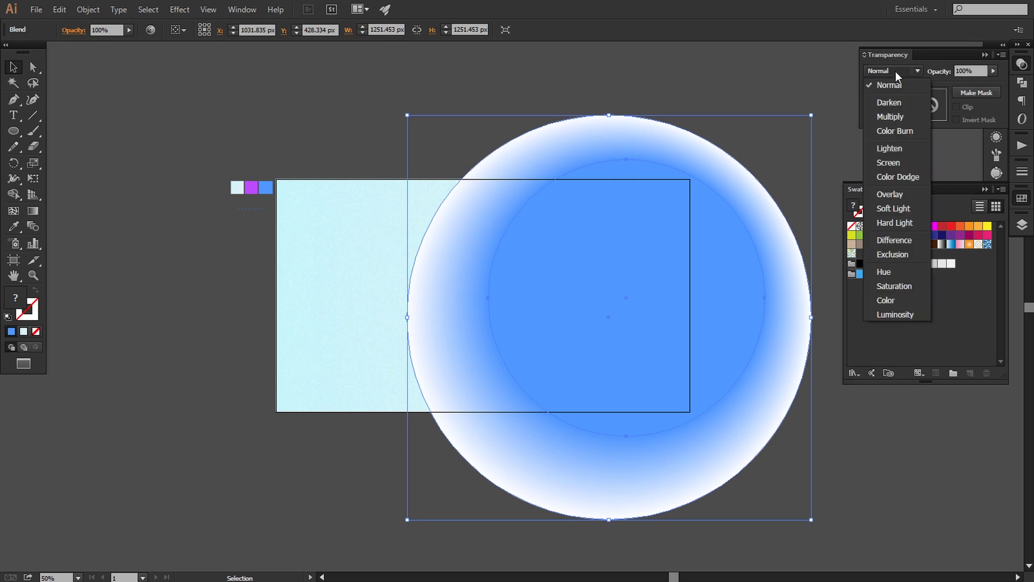
pyautogui.click(889, 116)
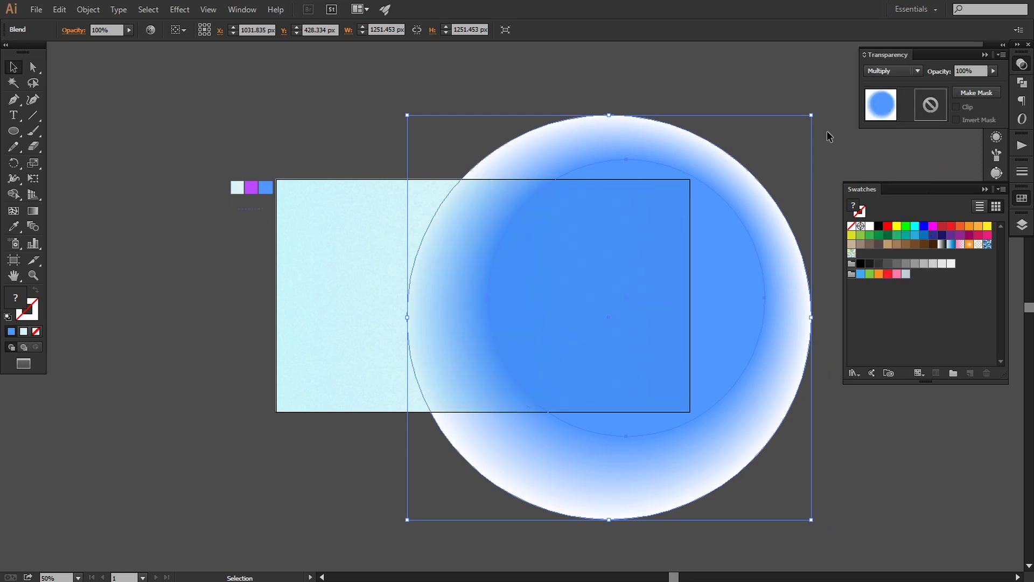
pyautogui.click(267, 300)
# Resize the blue blended circle to about 1167 px and move it about 76 px to the right.
pyautogui.click(486, 356)
pyautogui.moveTo(407, 521); pyautogui.dragTo(434, 506)
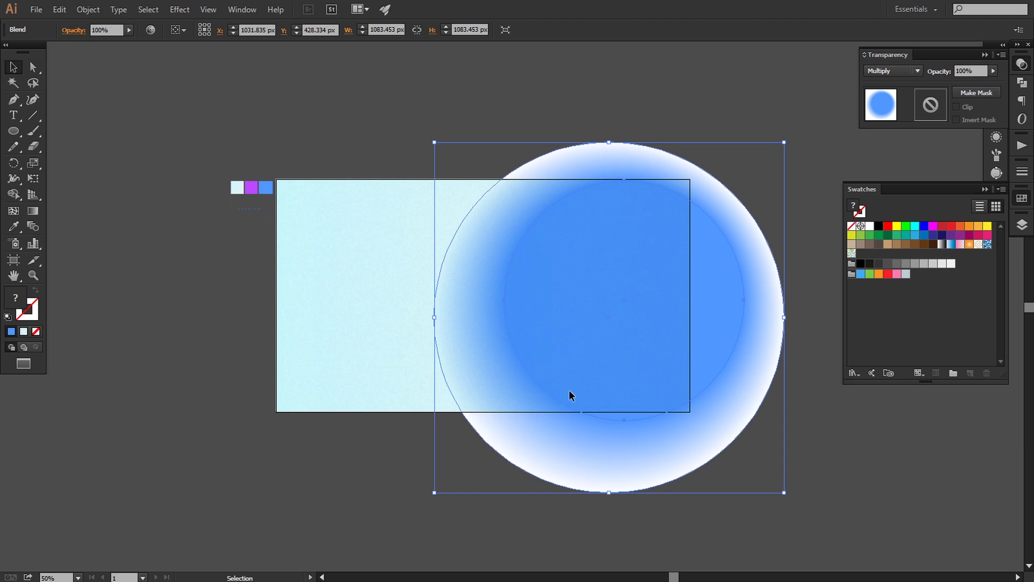
pyautogui.moveTo(572, 396); pyautogui.dragTo(597, 396)
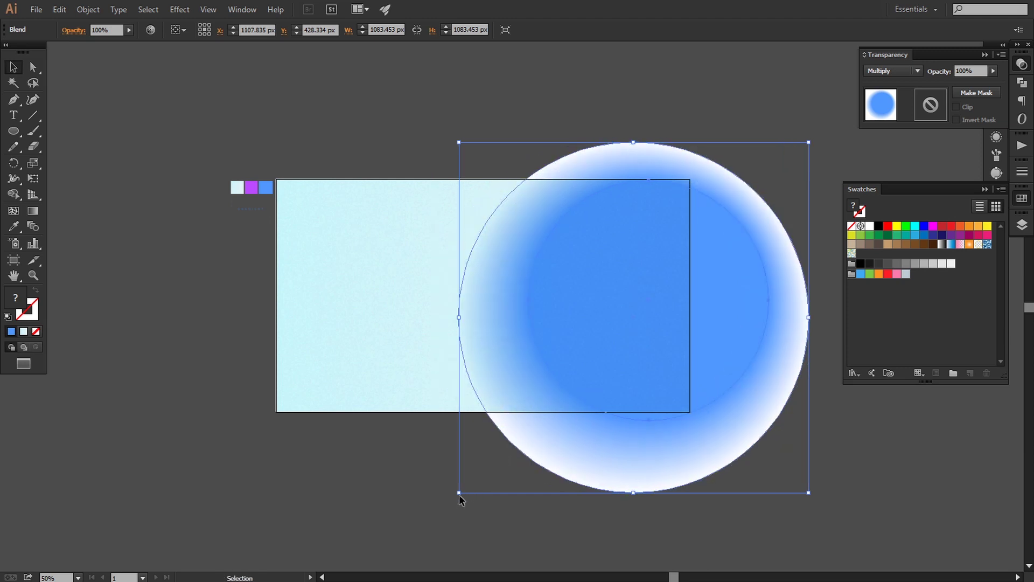
pyautogui.moveTo(458, 493); pyautogui.dragTo(438, 509)
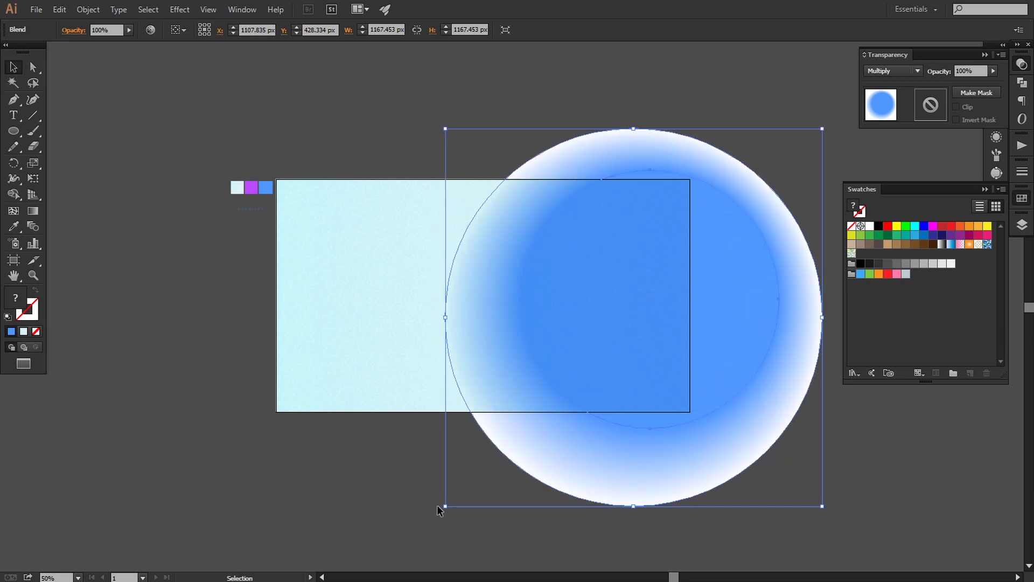
pyautogui.click(420, 475)
# Nudge the blue blended circle about 17 px left and 5 px up, and deselect it.
pyautogui.hscroll(1, 511, 471)
pyautogui.click(624, 484)
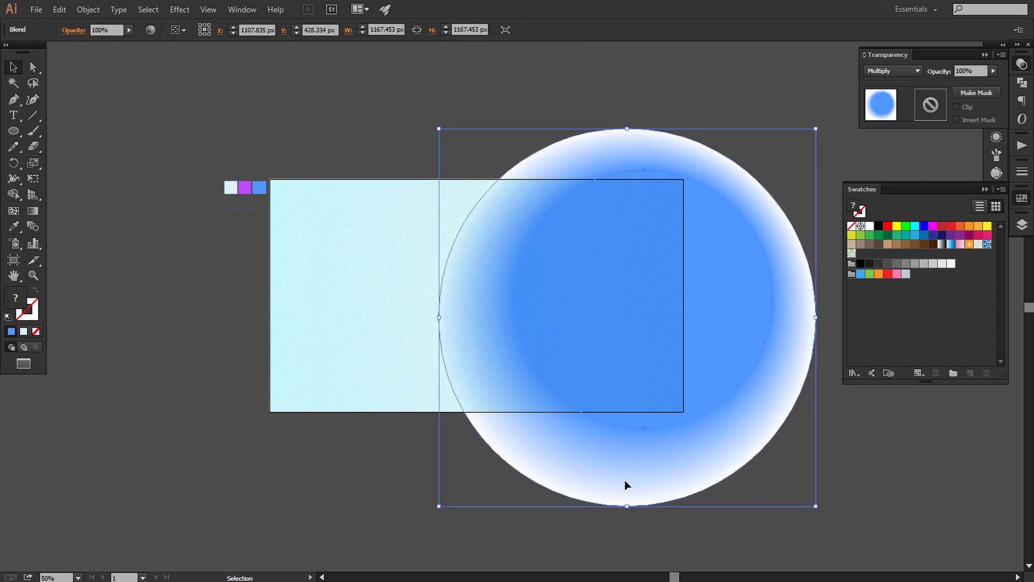
pyautogui.press('Left')
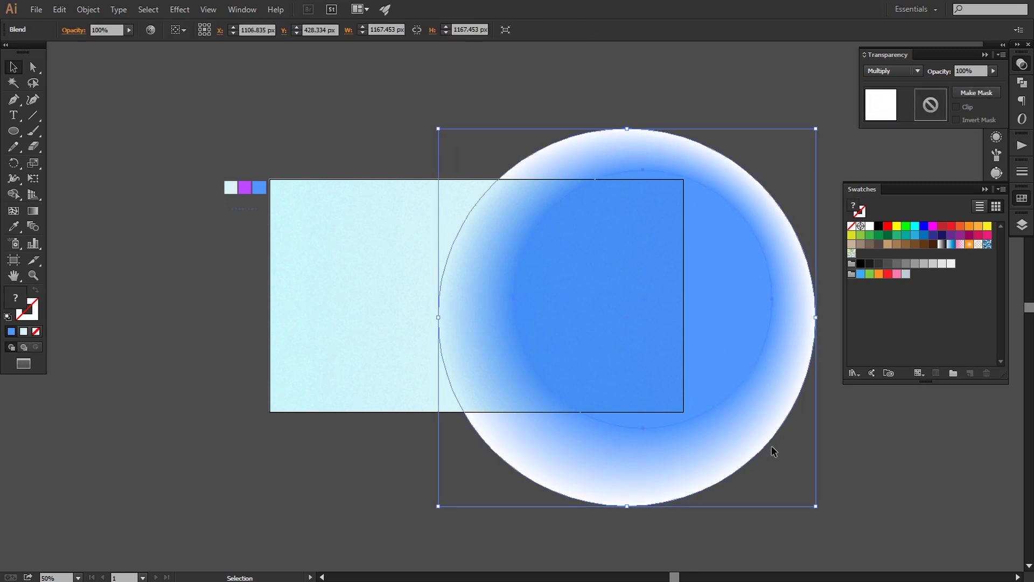
pyautogui.press('Left')
pyautogui.press('Left')
pyautogui.press('Left')
pyautogui.press('Left')
pyautogui.press('Left')
pyautogui.press('Left')
pyautogui.press('Up')
pyautogui.press('Up')
pyautogui.press('Up')
pyautogui.press('Up')
pyautogui.press('Up')
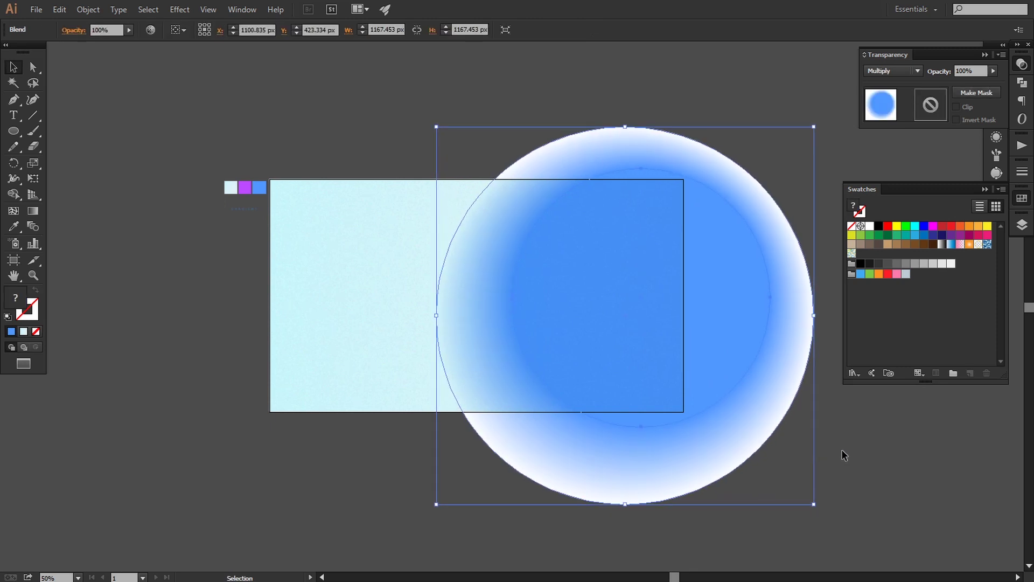
pyautogui.press('Left')
pyautogui.click(848, 450)
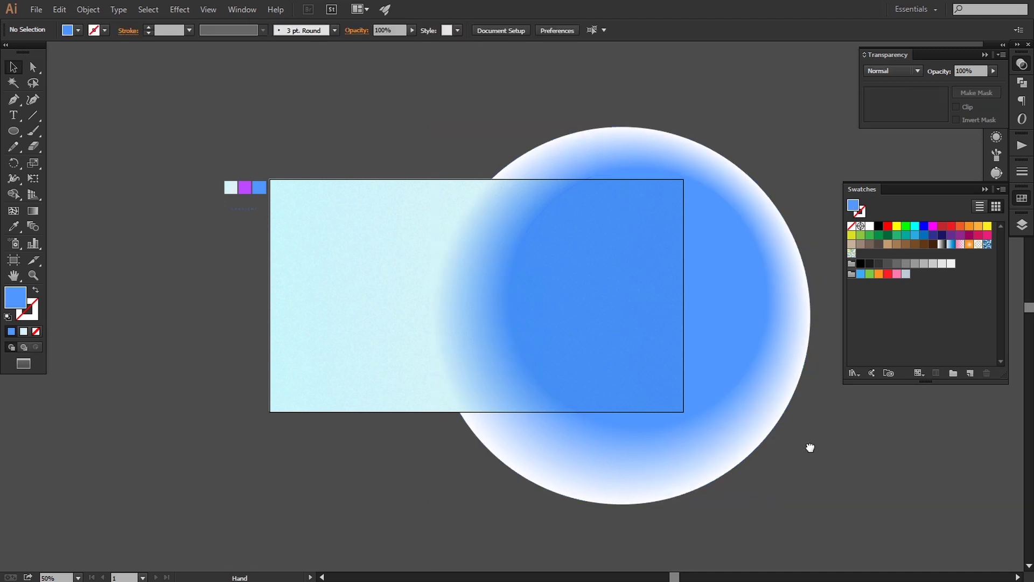
# Duplicate the blended circle in front of itself, shrink the copy to about 771 px and move it toward the original's lower left.
pyautogui.hscroll(2, 714, 420)
pyautogui.click(682, 354)
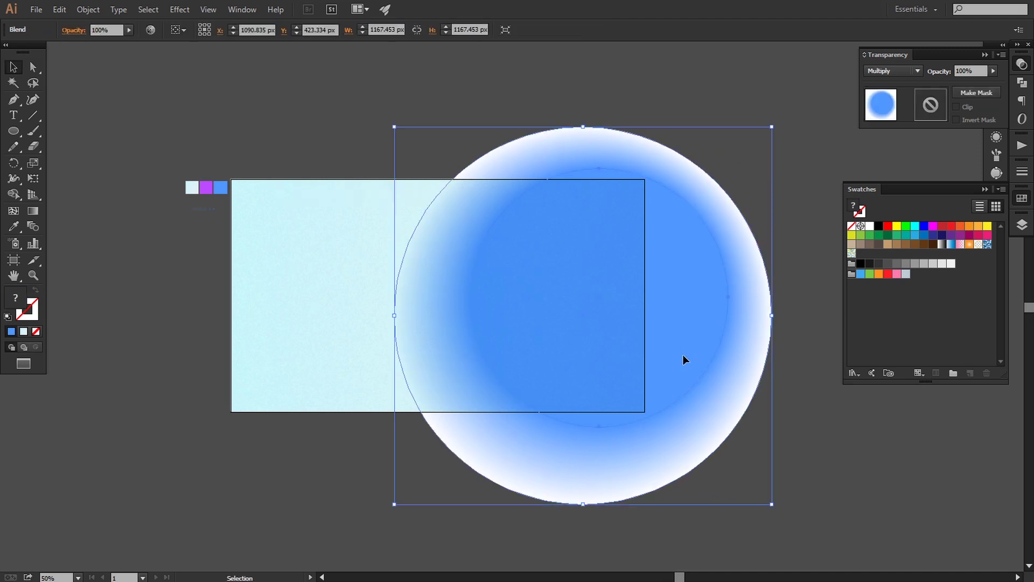
pyautogui.click(59, 9)
pyautogui.click(75, 71)
pyautogui.click(60, 10)
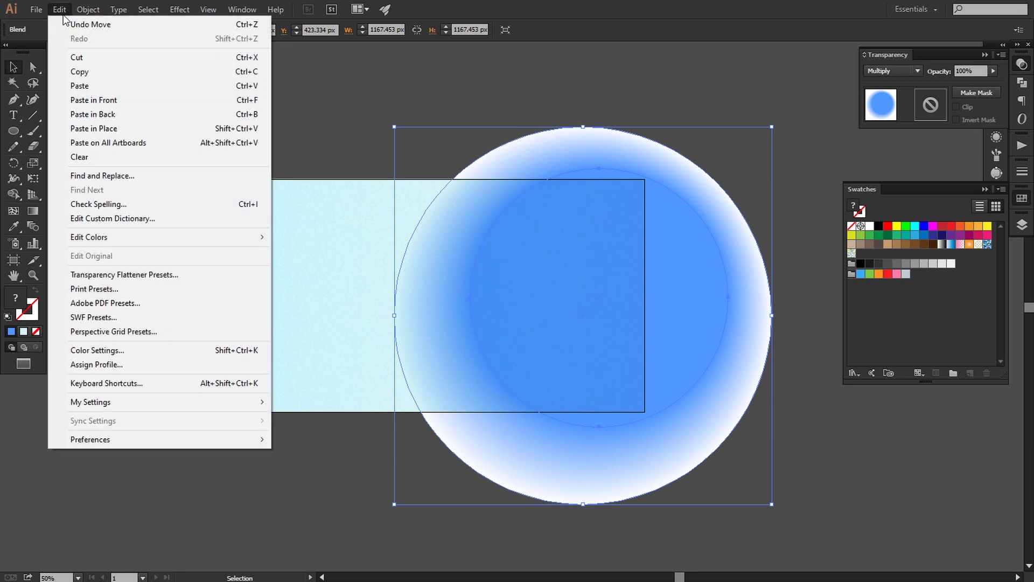
pyautogui.click(87, 100)
pyautogui.moveTo(771, 128); pyautogui.dragTo(708, 190)
pyautogui.moveTo(591, 322); pyautogui.dragTo(556, 373)
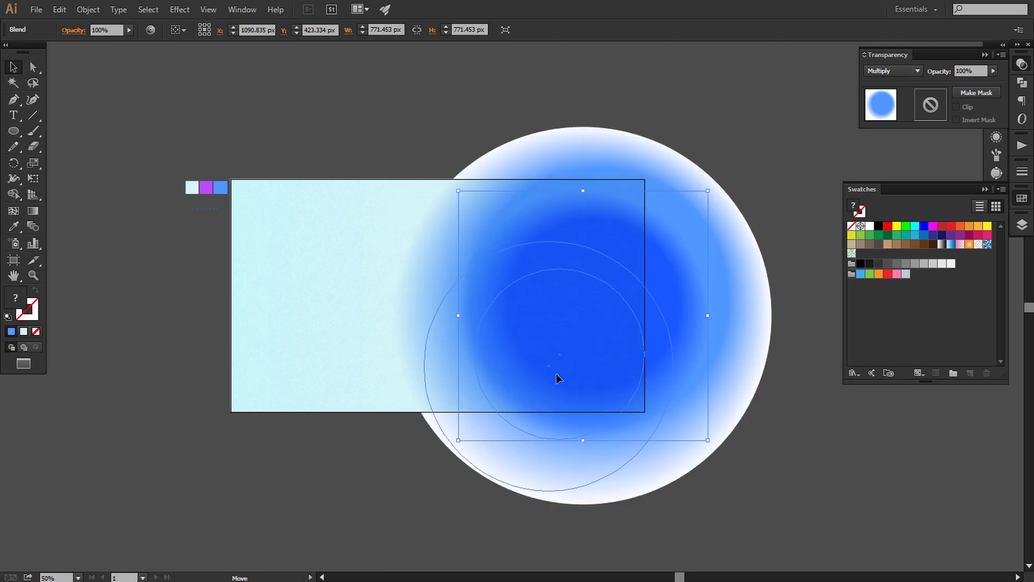
# Set the smaller blended circle's blending mode to Overlay and deselect it.
pyautogui.click(877, 71)
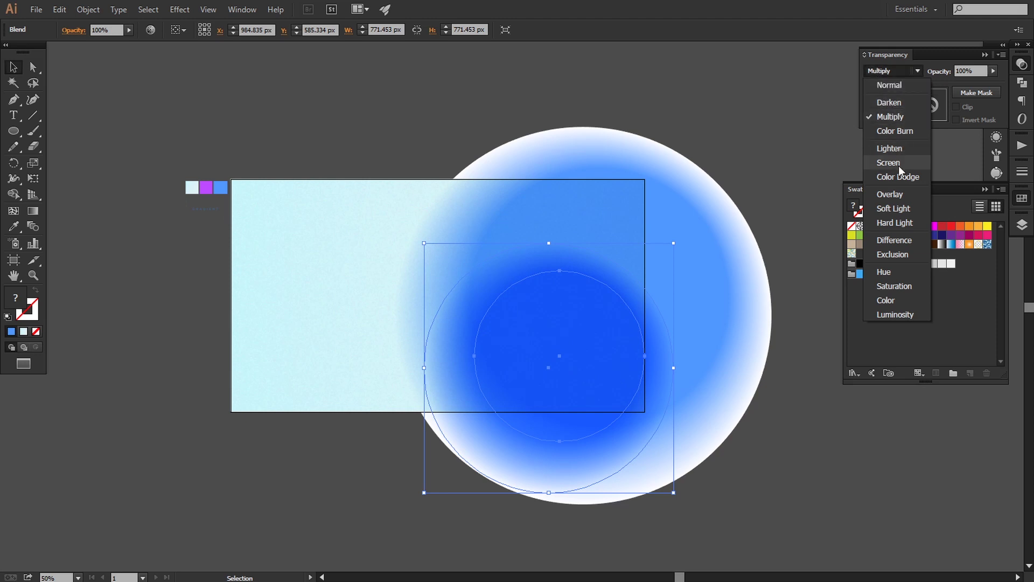
pyautogui.click(890, 194)
pyautogui.click(798, 430)
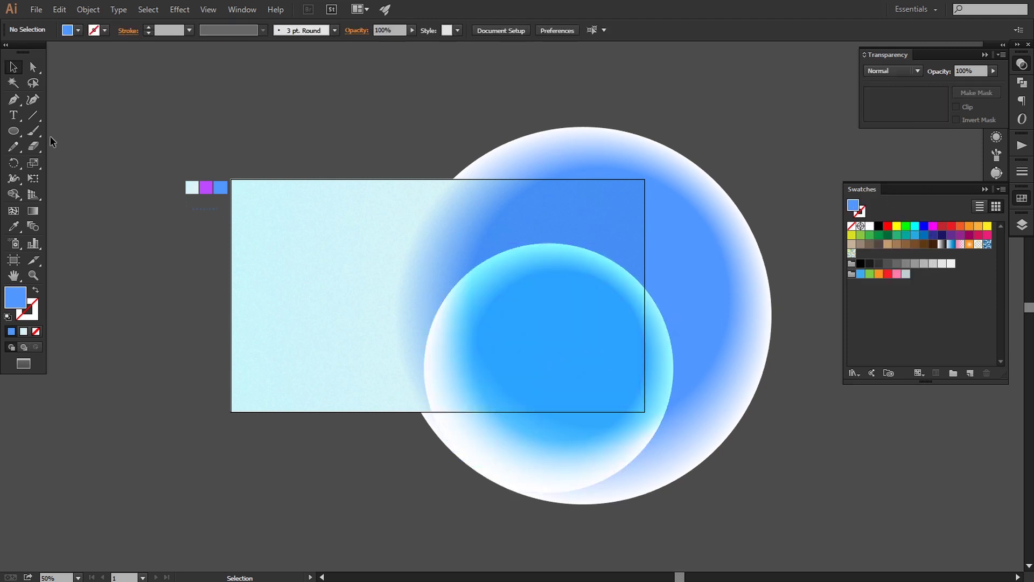
# Fill the inner circle of the smaller blend with the purple sampled from the colour swatches.
pyautogui.click(32, 67)
pyautogui.click(548, 360)
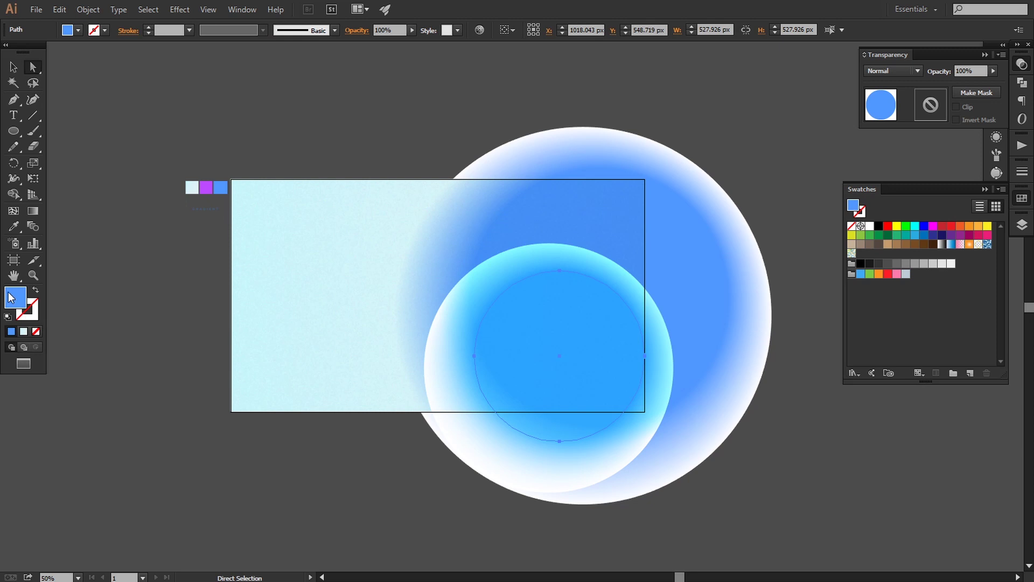
pyautogui.click(14, 226)
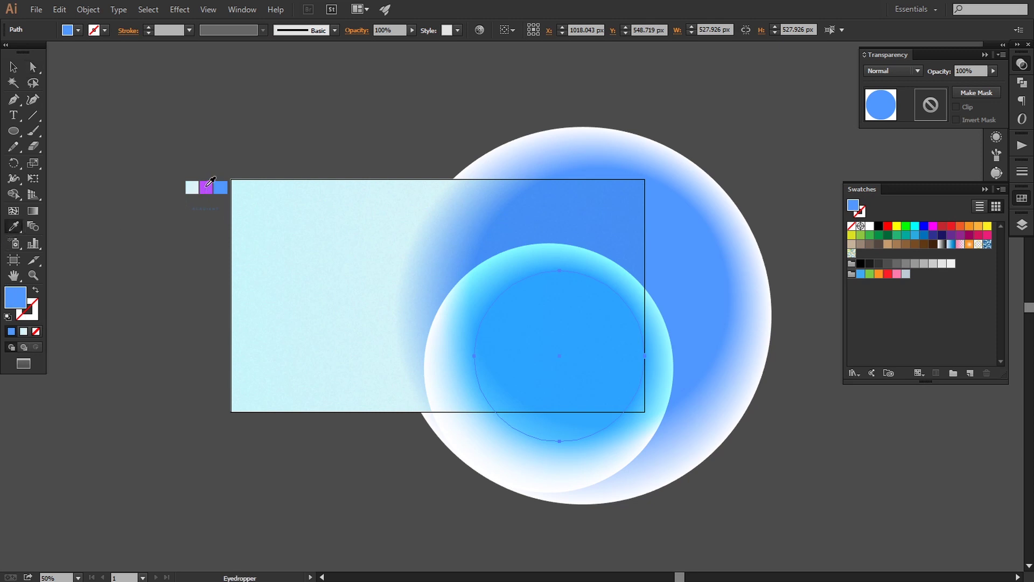
pyautogui.click(206, 187)
pyautogui.click(14, 67)
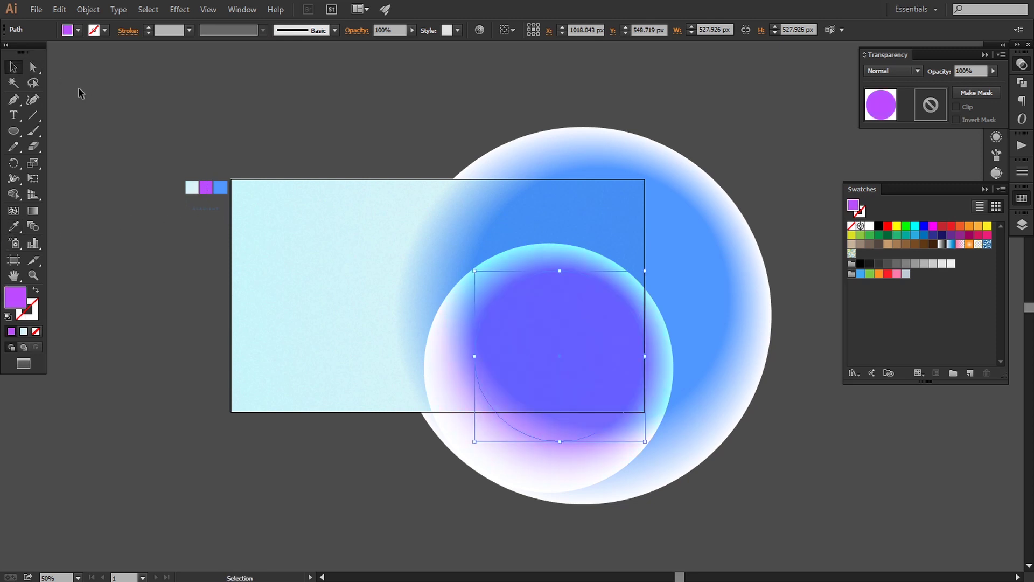
pyautogui.click(75, 97)
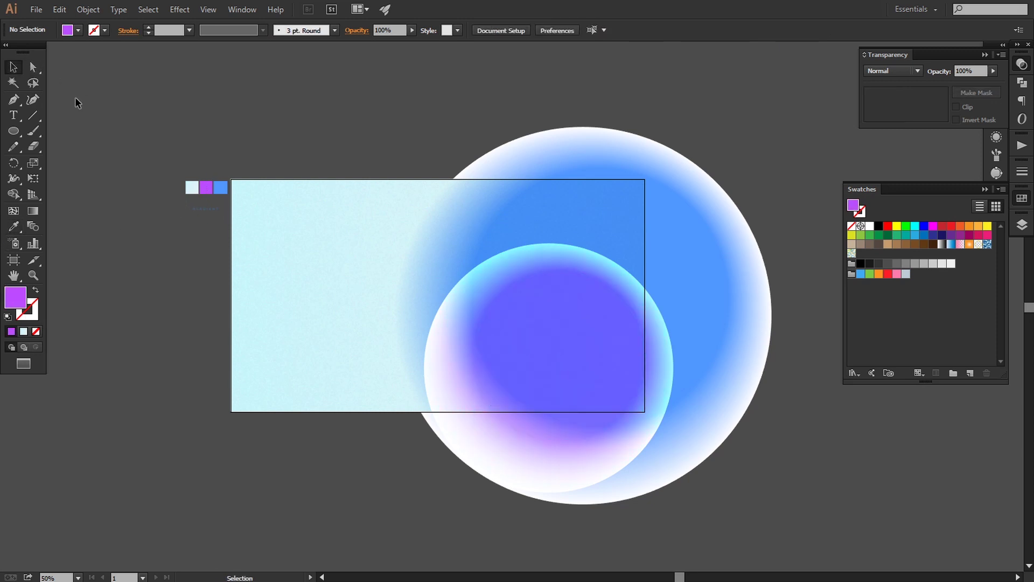
# Apply a Gaussian Blur with a 14.1 px radius to the purple blended circle.
pyautogui.click(547, 354)
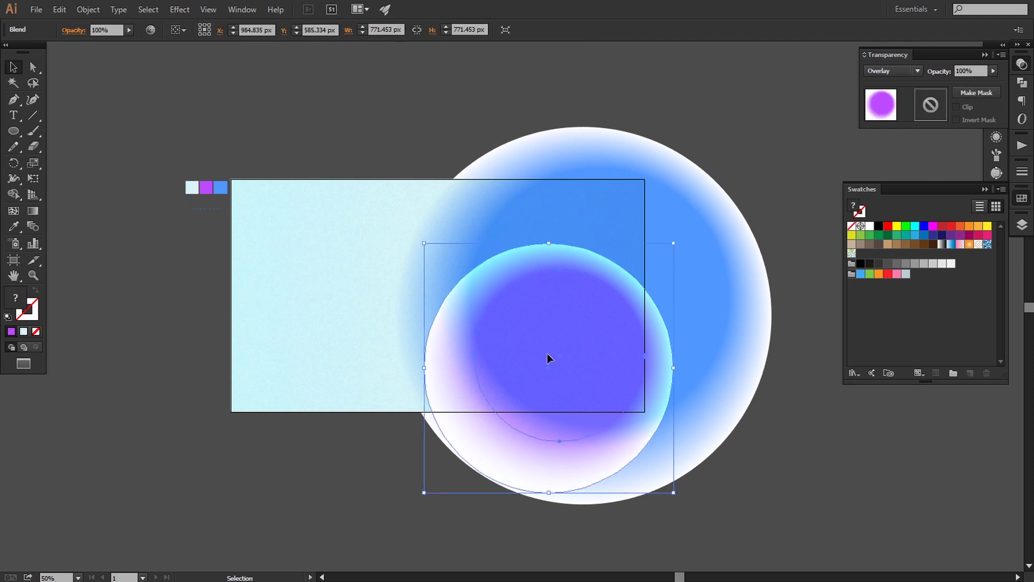
pyautogui.click(178, 10)
pyautogui.moveTo(219, 225)
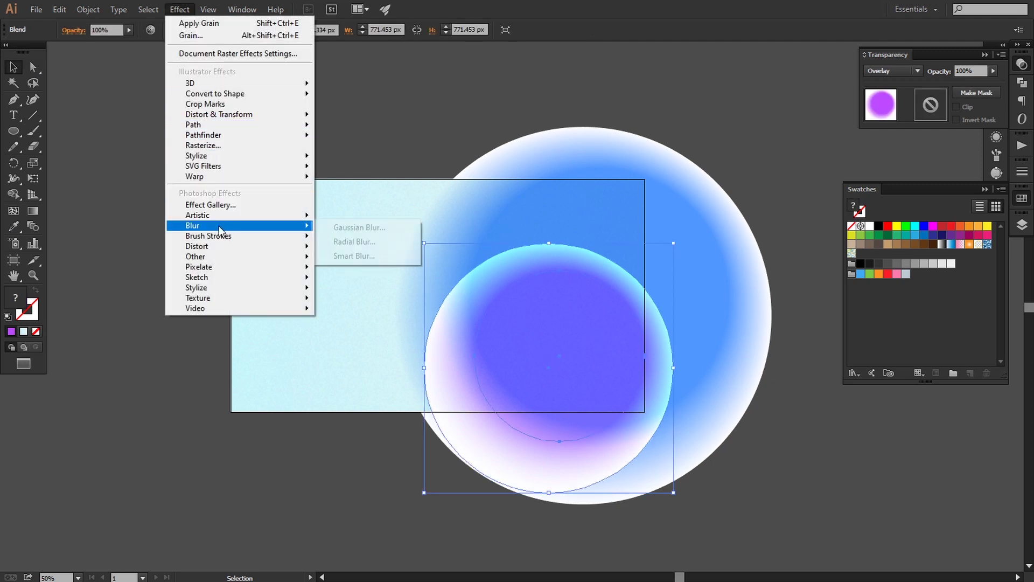
pyautogui.click(339, 227)
pyautogui.moveTo(558, 271); pyautogui.dragTo(735, 152)
pyautogui.click(699, 329)
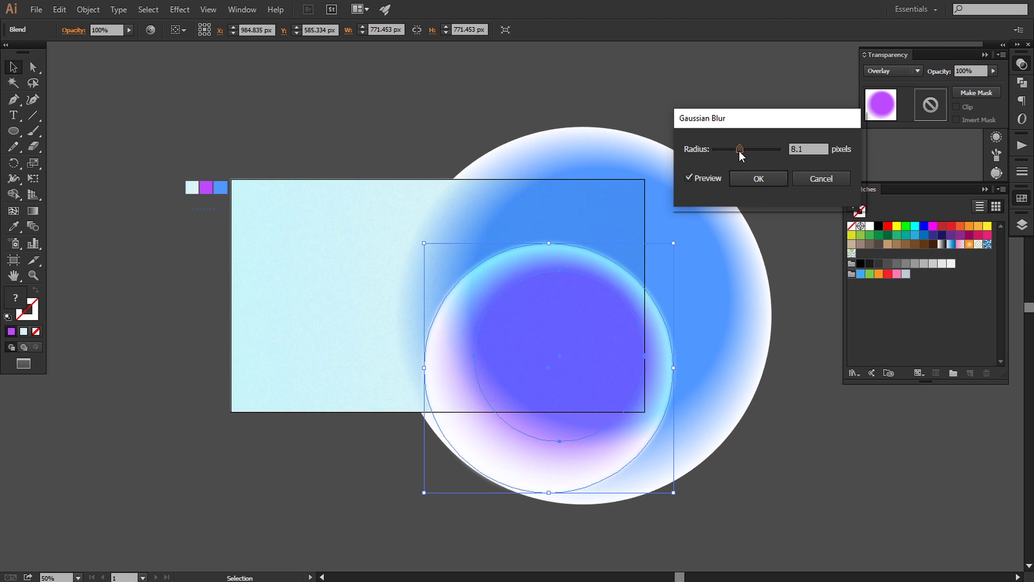
pyautogui.moveTo(742, 150); pyautogui.dragTo(745, 151)
pyautogui.moveTo(745, 148); pyautogui.dragTo(748, 150)
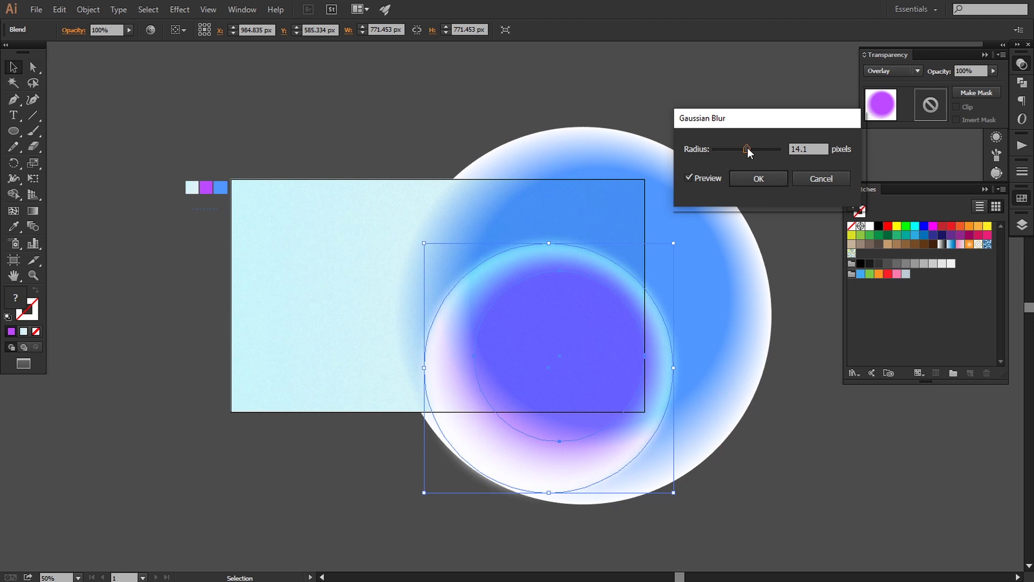
pyautogui.click(758, 178)
pyautogui.click(799, 486)
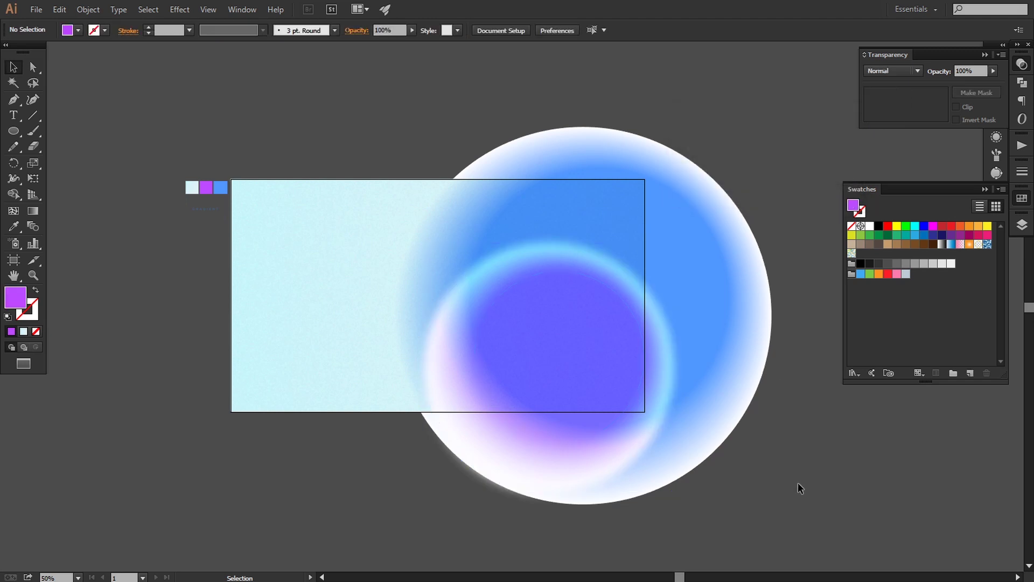
# Move the purple blended circle down past the artboard's bottom edge, enlarge it to about 999 px and deselect it.
pyautogui.hscroll(2, 736, 462)
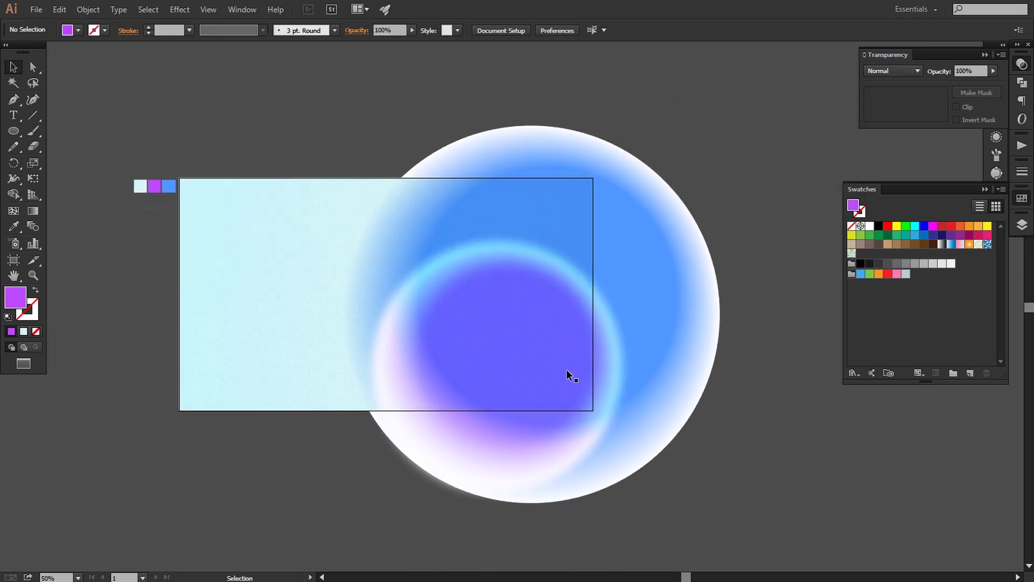
pyautogui.click(529, 367)
pyautogui.moveTo(515, 345); pyautogui.dragTo(522, 383)
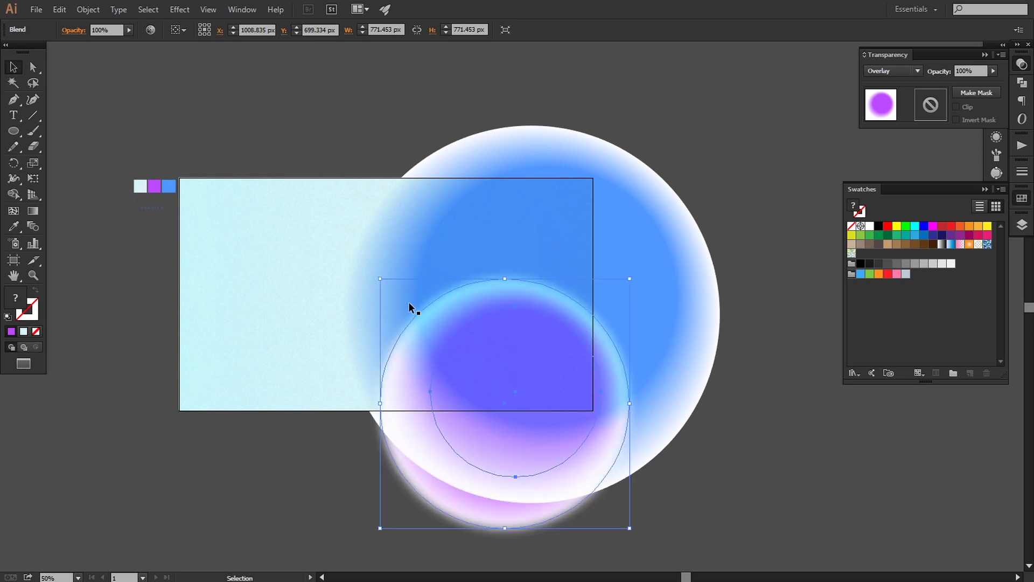
pyautogui.moveTo(381, 280); pyautogui.dragTo(286, 242)
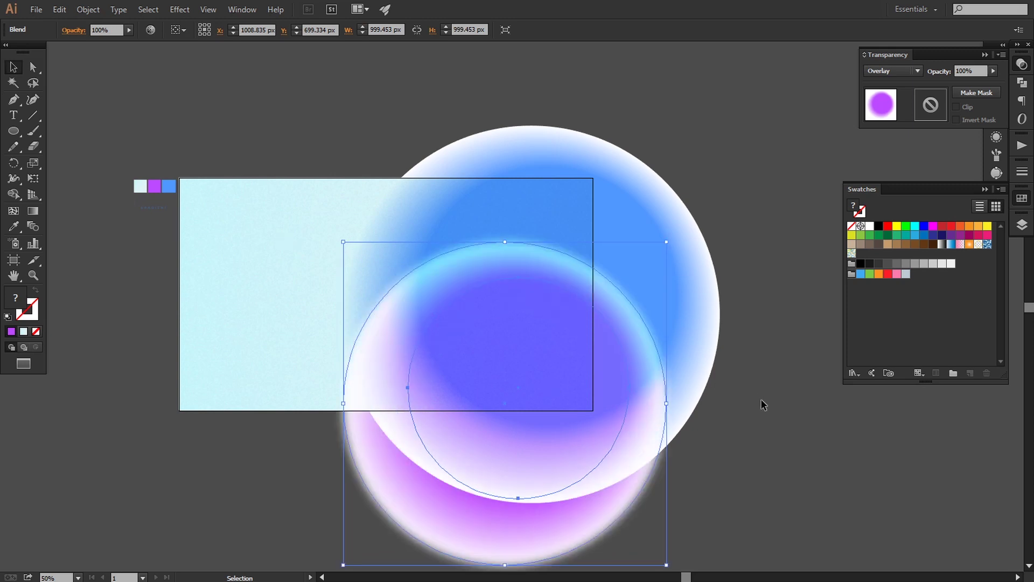
pyautogui.click(762, 405)
pyautogui.hscroll(1, 700, 398)
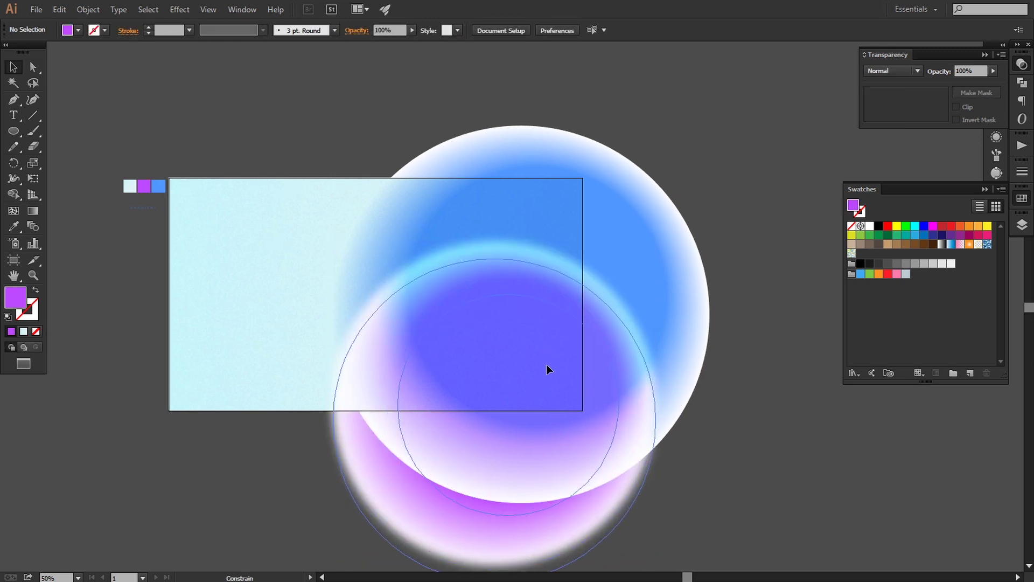
# Draw a 1280 × 720 px rectangle covering the whole artboard above the blended circles.
pyautogui.click(712, 412)
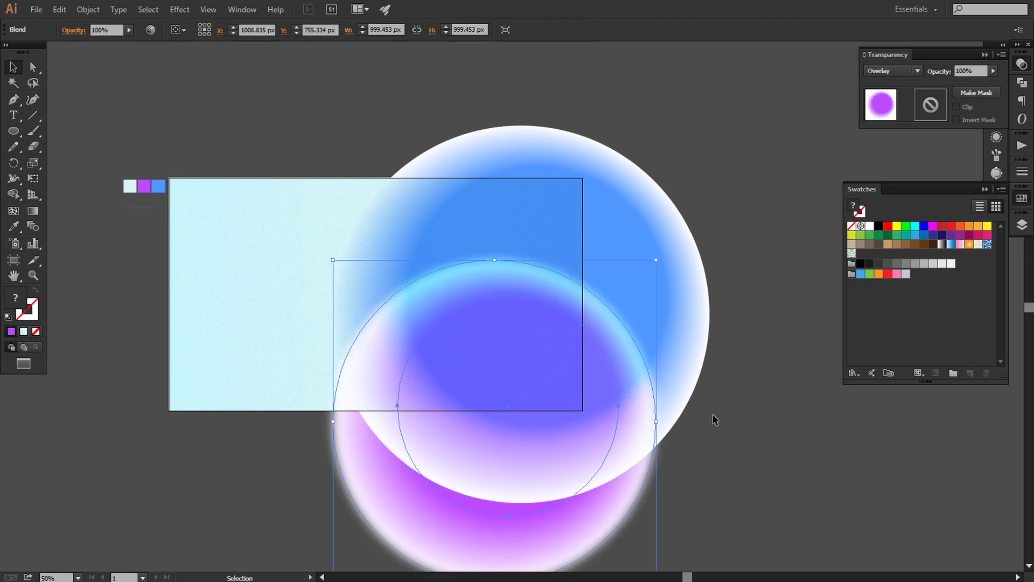
pyautogui.click(704, 422)
pyautogui.moveTo(704, 422); pyautogui.dragTo(735, 412)
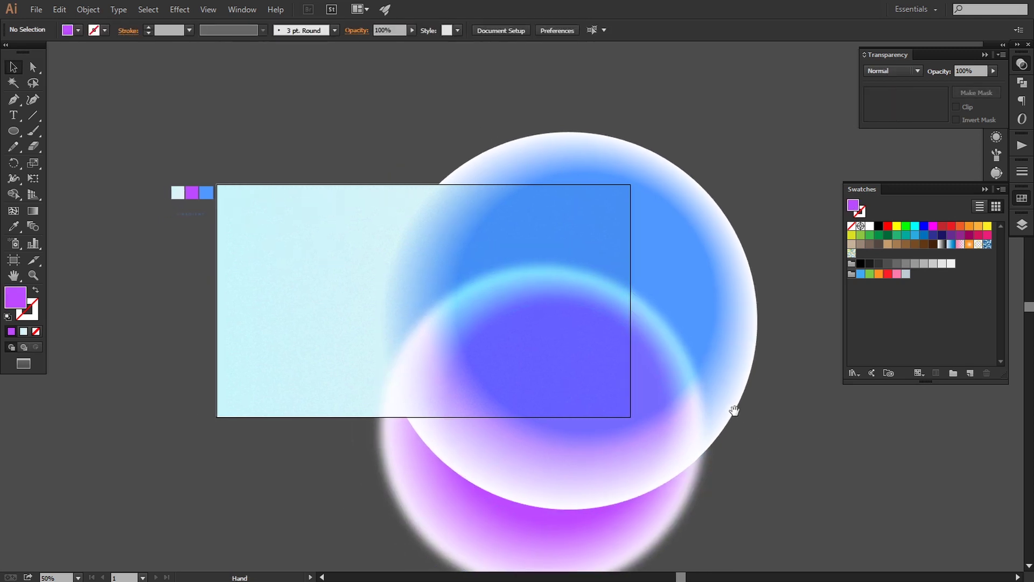
pyautogui.moveTo(13, 131); pyautogui.dragTo(54, 132)
pyautogui.click(984, 189)
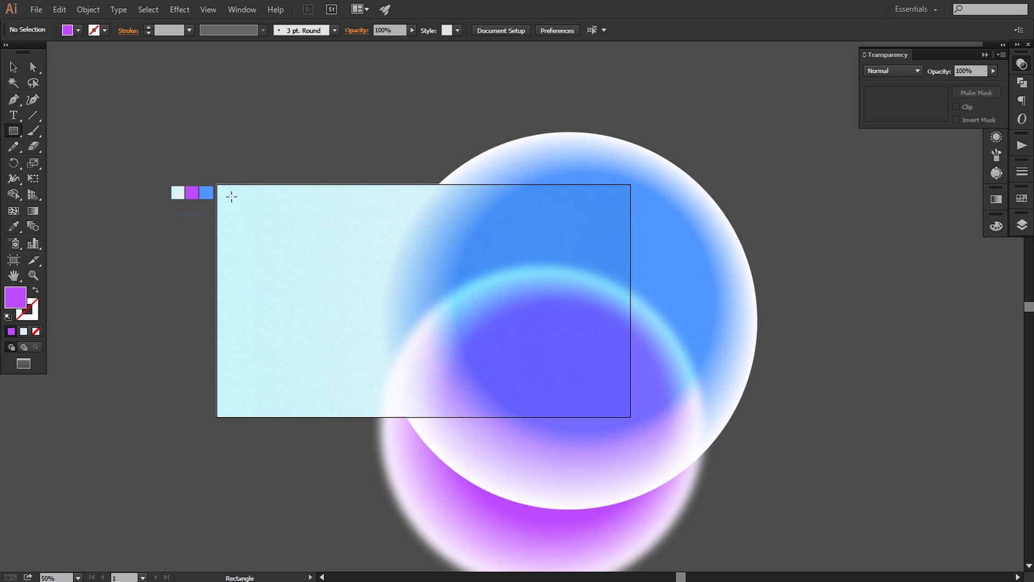
pyautogui.hotkey('ctrl', '+')
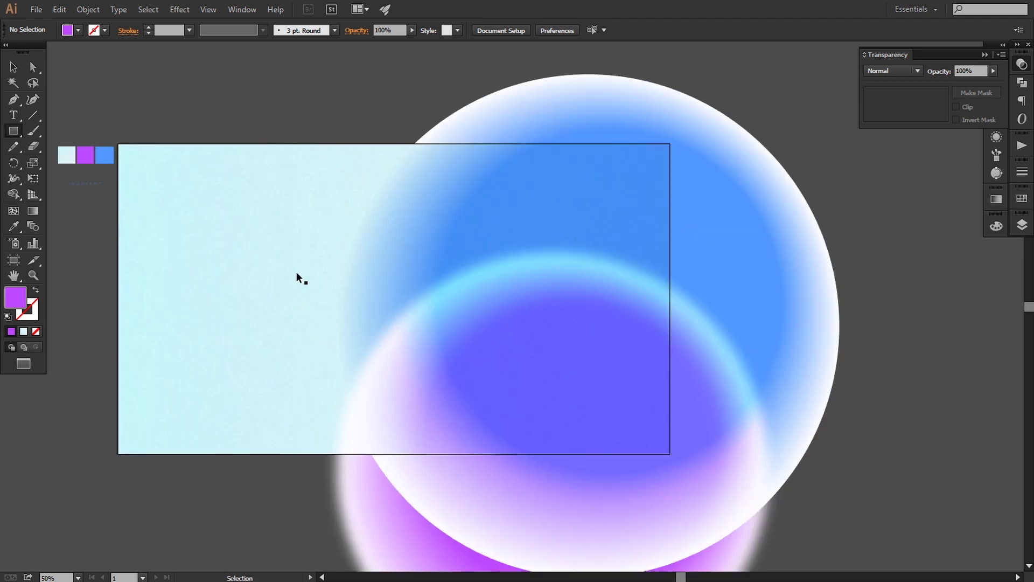
pyautogui.moveTo(319, 283); pyautogui.dragTo(410, 277)
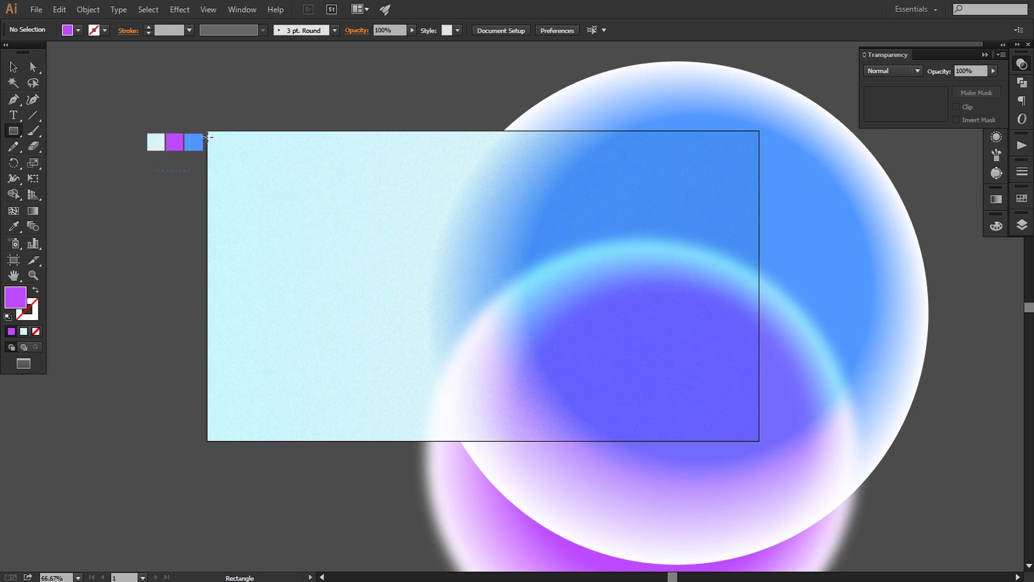
pyautogui.moveTo(208, 130); pyautogui.dragTo(758, 440)
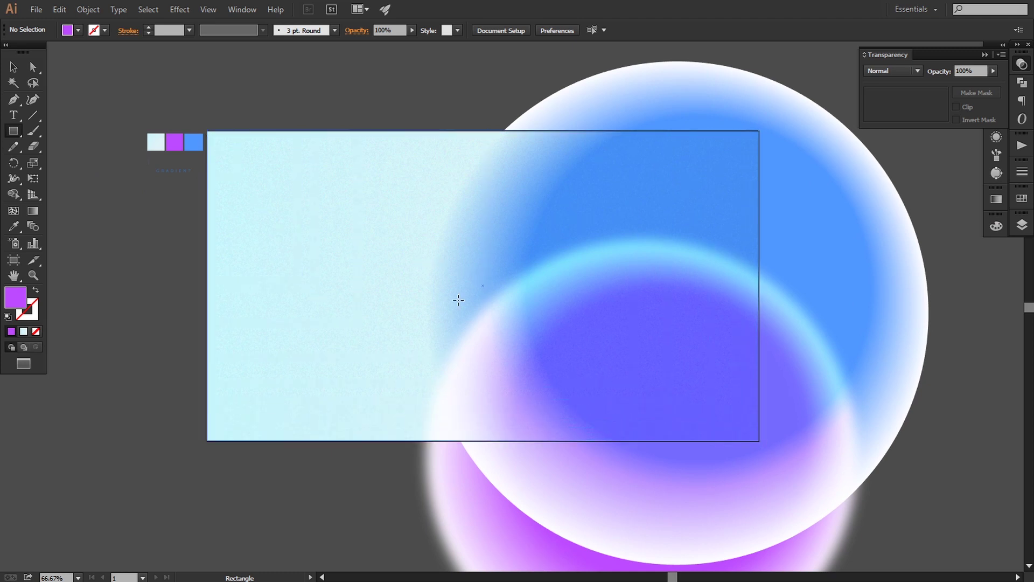
# Make a clipping mask from the artboard-sized rectangle and both blended circles, and deselect the result.
pyautogui.press('v')
pyautogui.keyDown('shift'); pyautogui.click(840, 152); pyautogui.keyUp('shift')
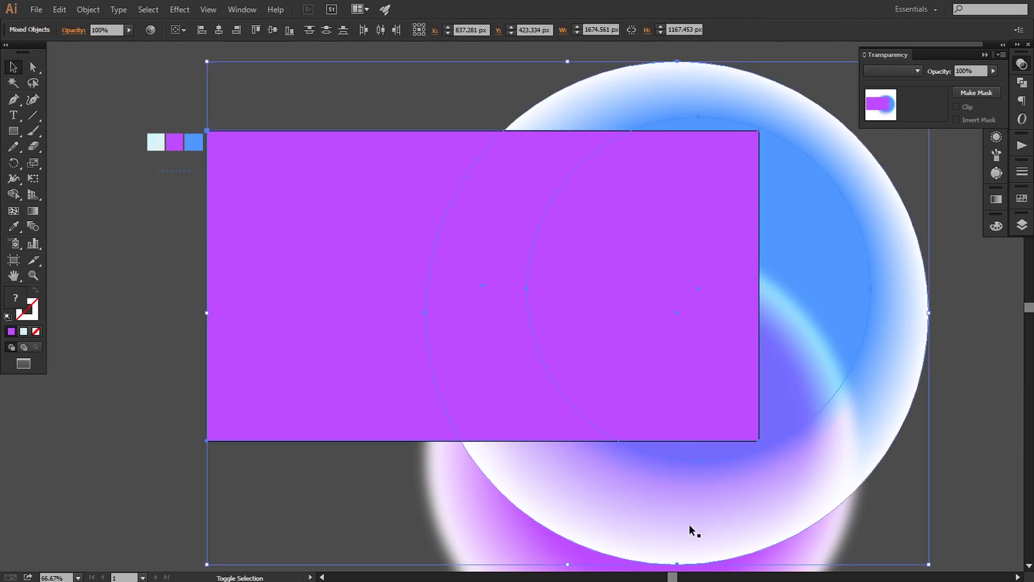
pyautogui.click(88, 10)
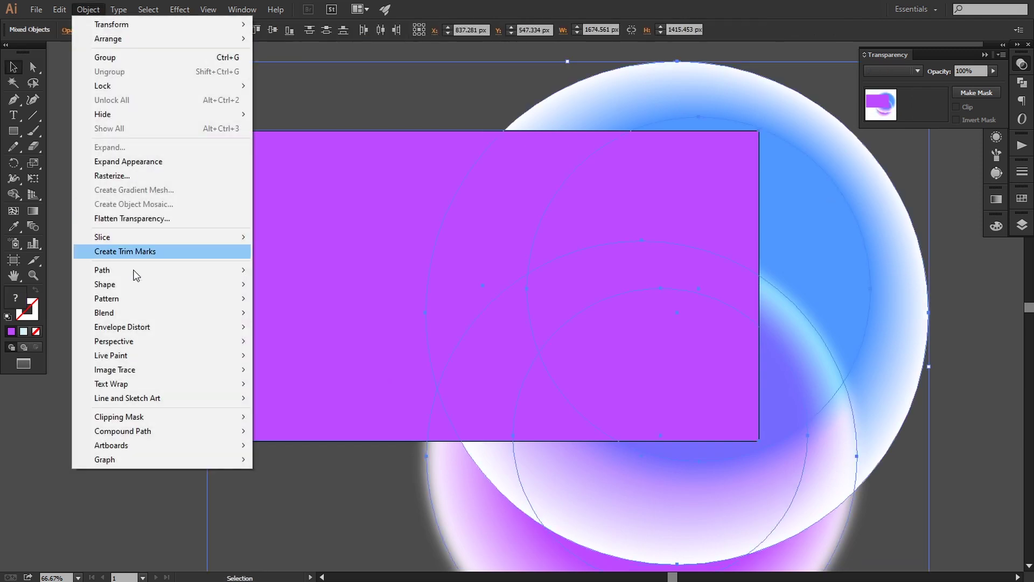
pyautogui.moveTo(214, 422)
pyautogui.click(277, 417)
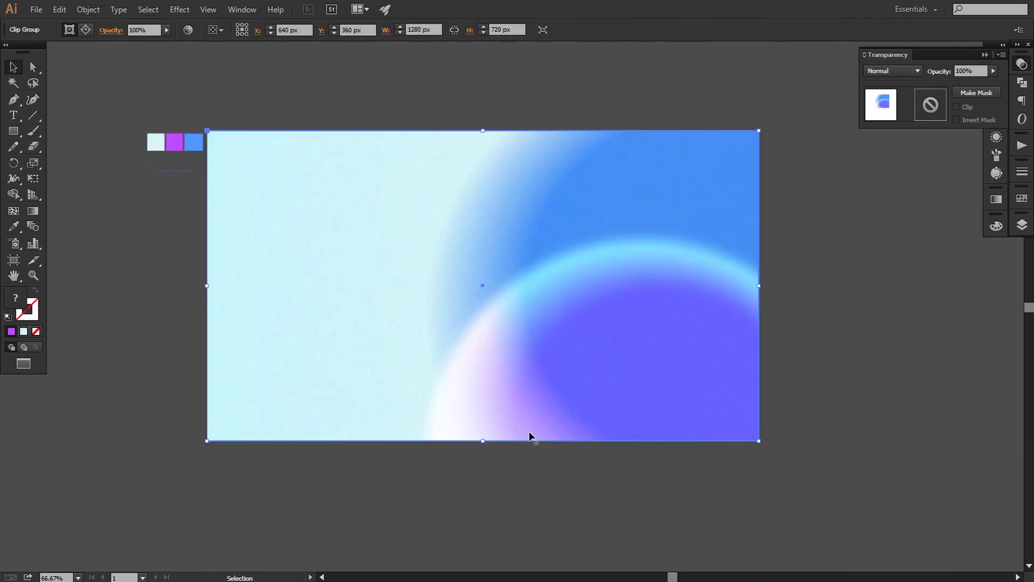
pyautogui.click(857, 367)
pyautogui.moveTo(834, 366); pyautogui.dragTo(820, 368)
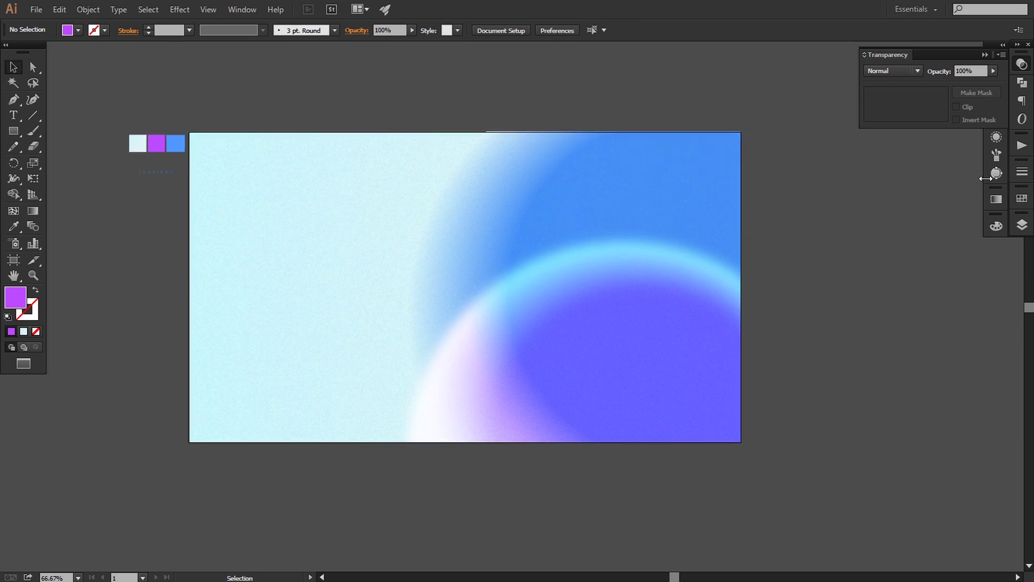
# Select the purple blend inside the clip group, shrink it to about 920 px and shift it slightly upward.
pyautogui.click(1022, 224)
pyautogui.click(883, 232)
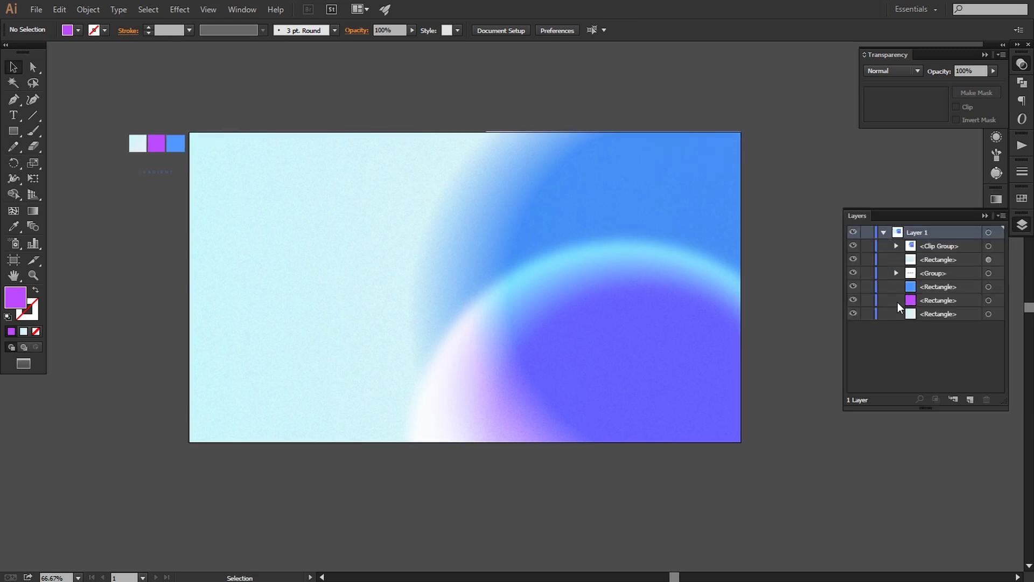
pyautogui.click(895, 245)
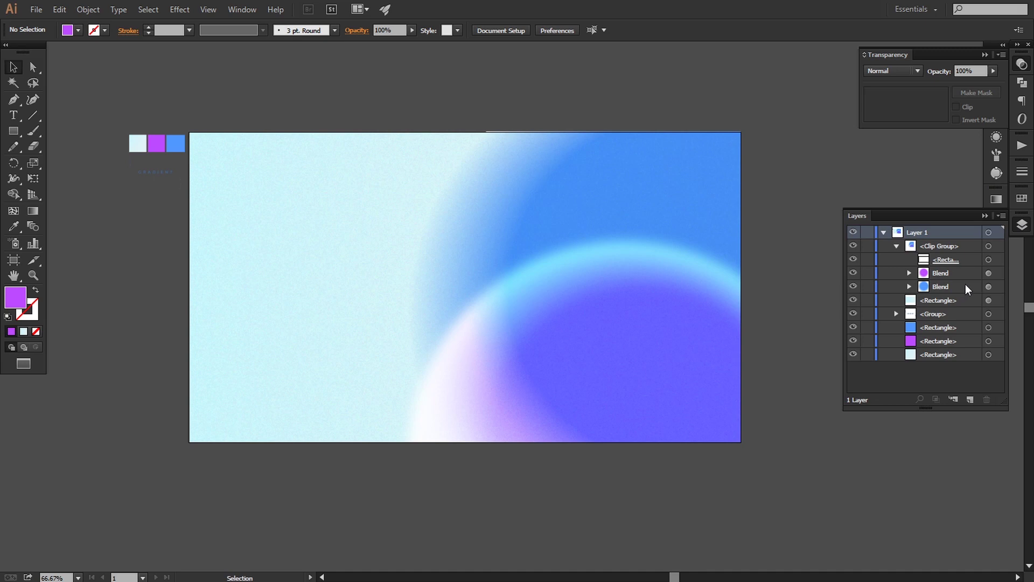
pyautogui.click(988, 273)
pyautogui.moveTo(572, 354); pyautogui.dragTo(543, 339)
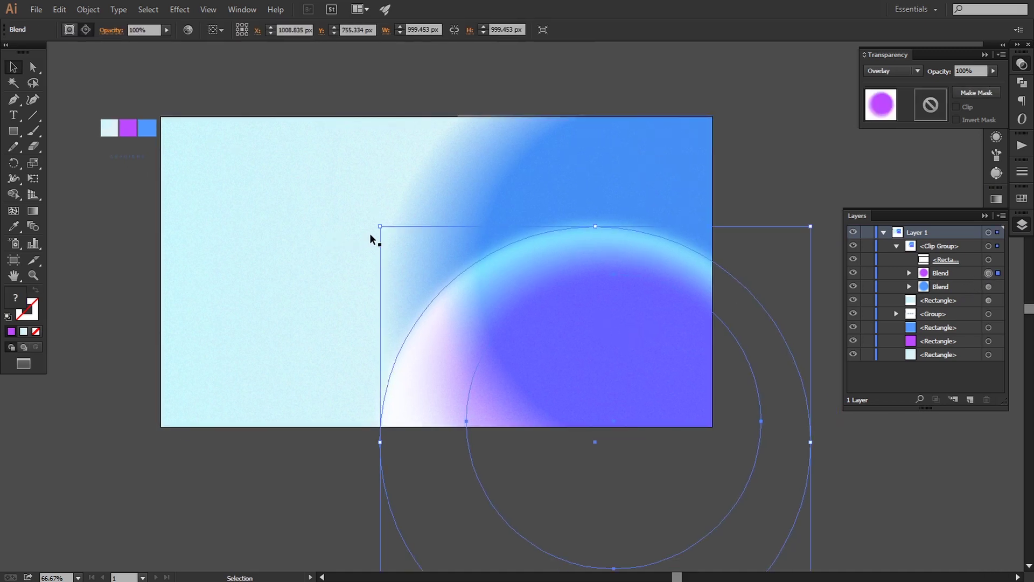
pyautogui.moveTo(379, 227); pyautogui.dragTo(414, 260)
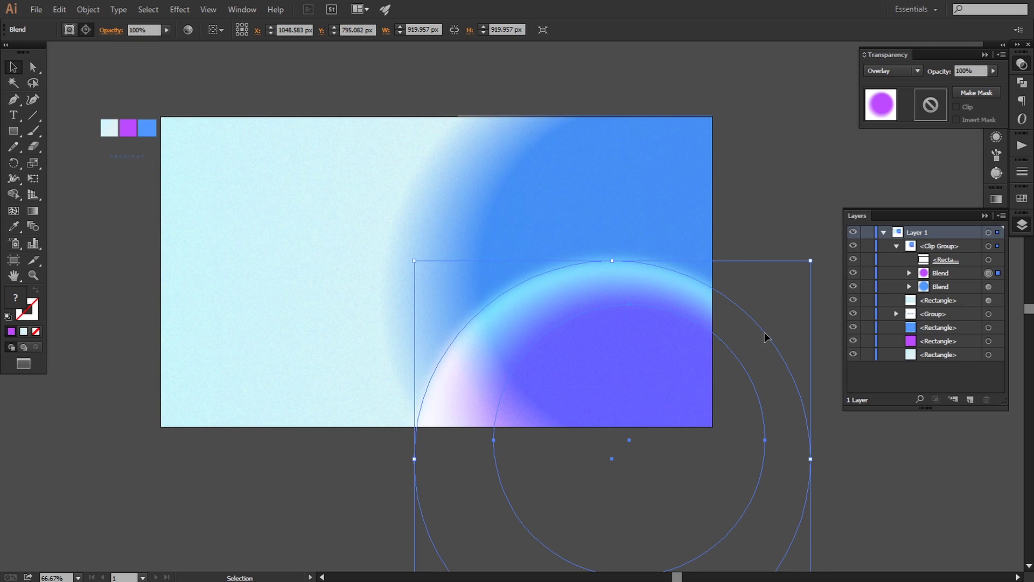
pyautogui.moveTo(763, 337); pyautogui.dragTo(767, 303)
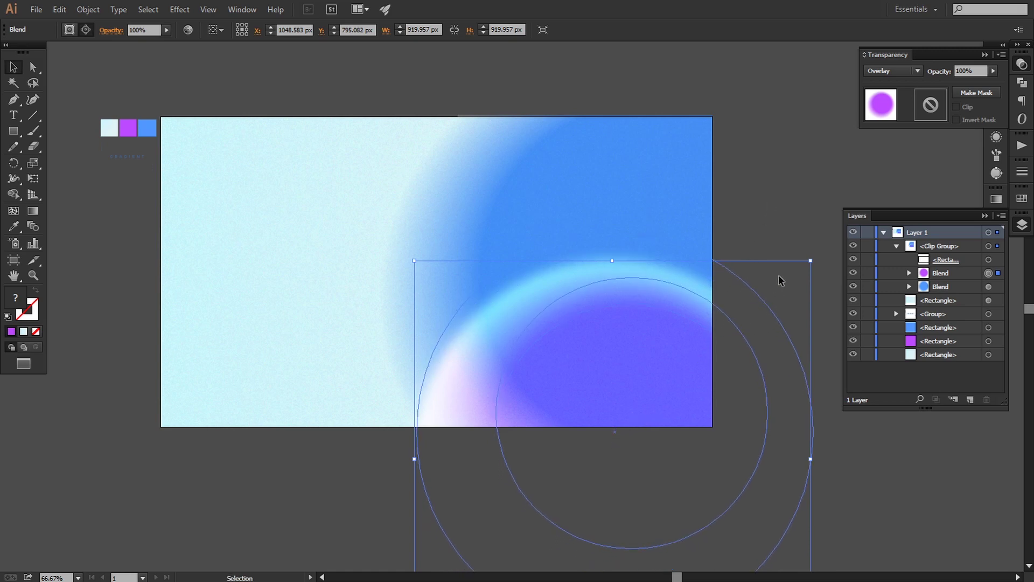
# Enlarge the blue blend inside the clip group to about 1239 px.
pyautogui.click(986, 288)
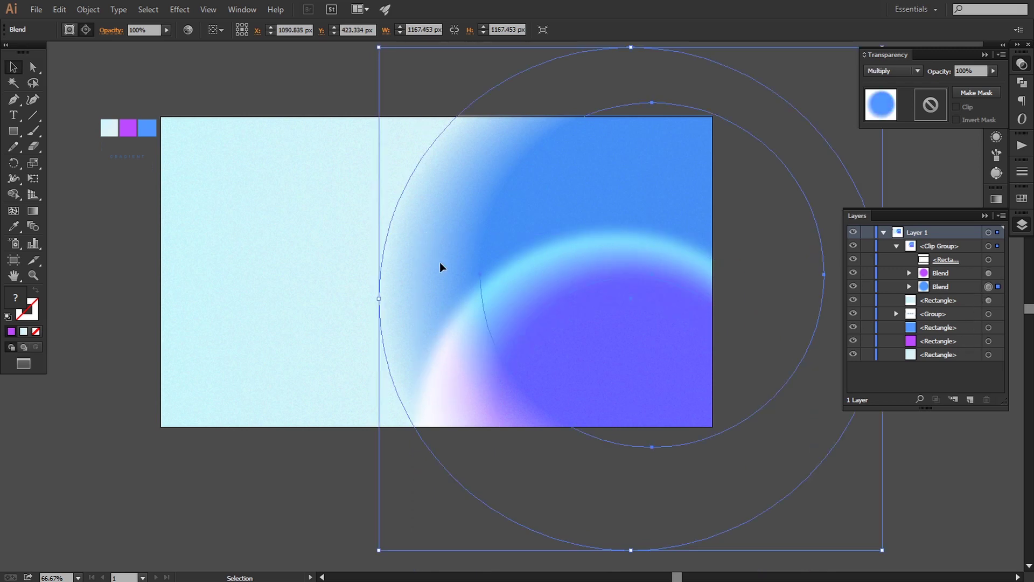
pyautogui.hotkey('ctrl', '-')
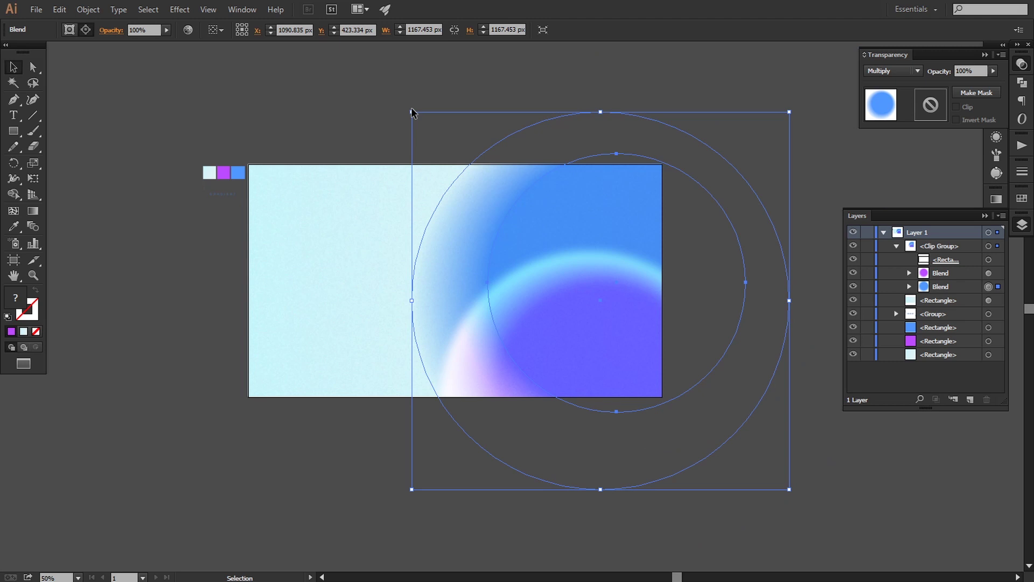
pyautogui.moveTo(407, 110); pyautogui.dragTo(388, 102)
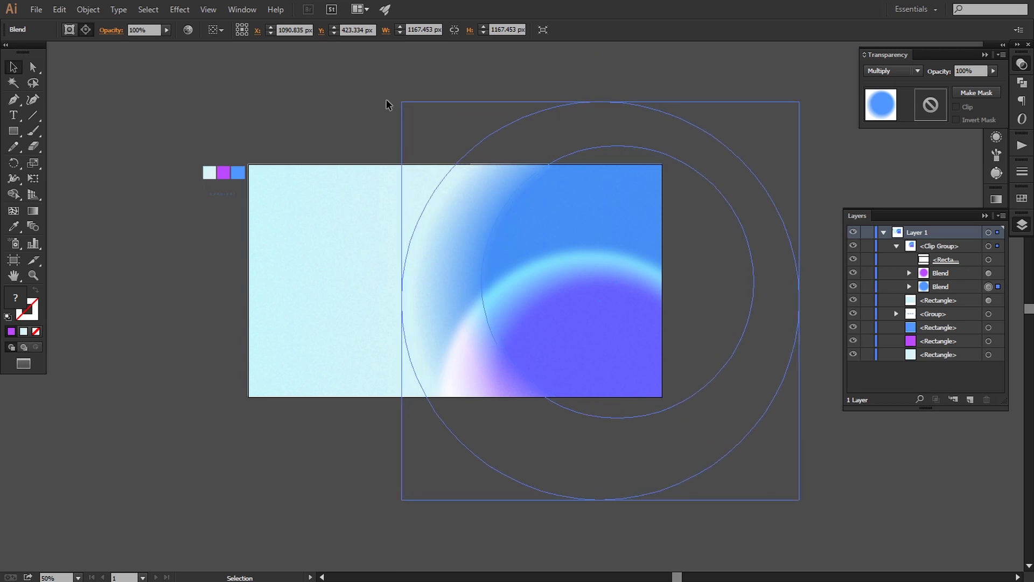
pyautogui.click(305, 446)
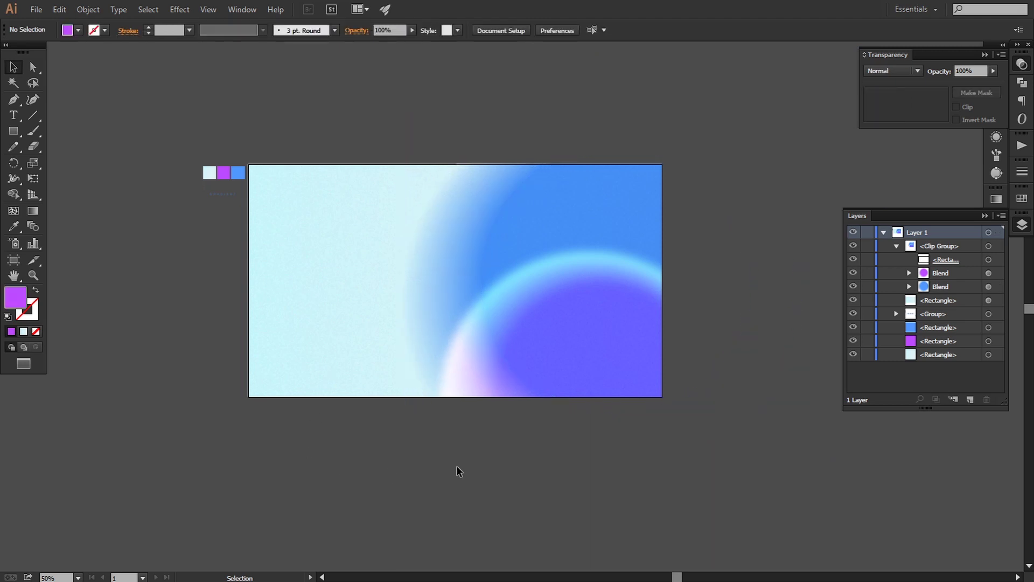
pyautogui.moveTo(490, 472); pyautogui.dragTo(505, 473)
pyautogui.click(987, 286)
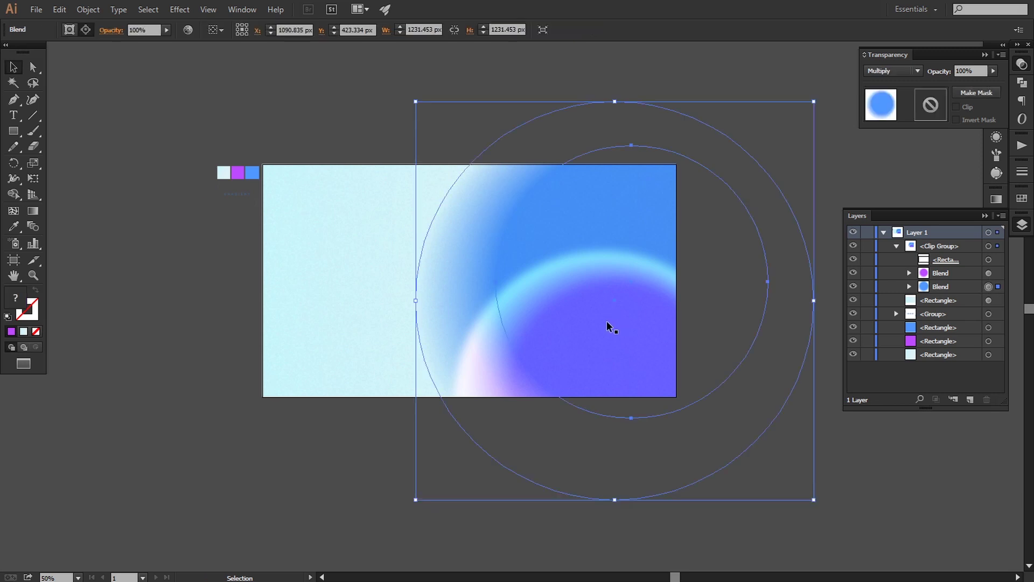
pyautogui.moveTo(415, 502)
pyautogui.mouseDown()
pyautogui.moveTo(386, 515)
pyautogui.moveTo(415, 500)
pyautogui.mouseUp()
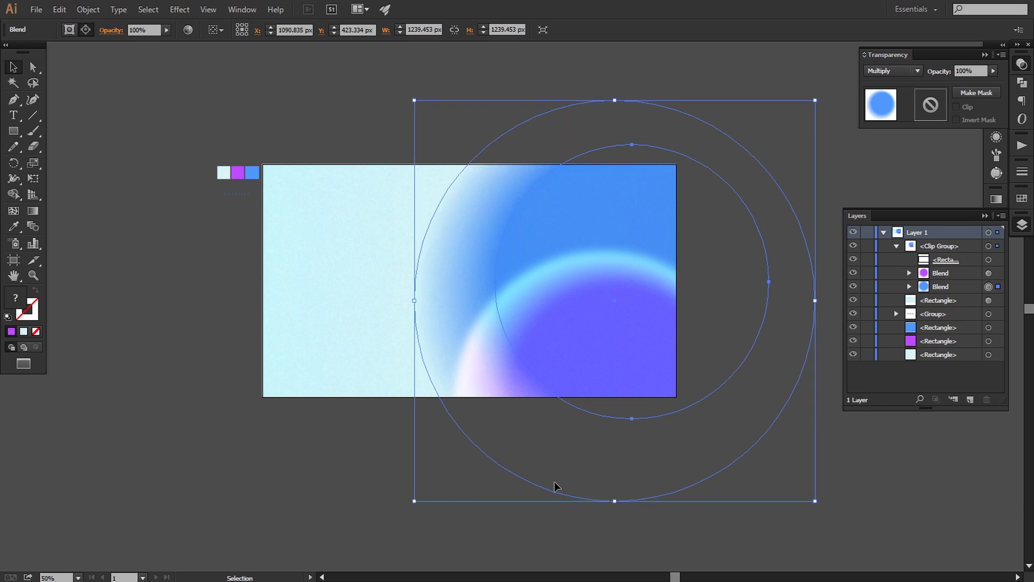
# Enlarge the blue and purple blends together slightly and deselect them.
pyautogui.keyDown('shift'); pyautogui.click(989, 273); pyautogui.keyUp('shift')
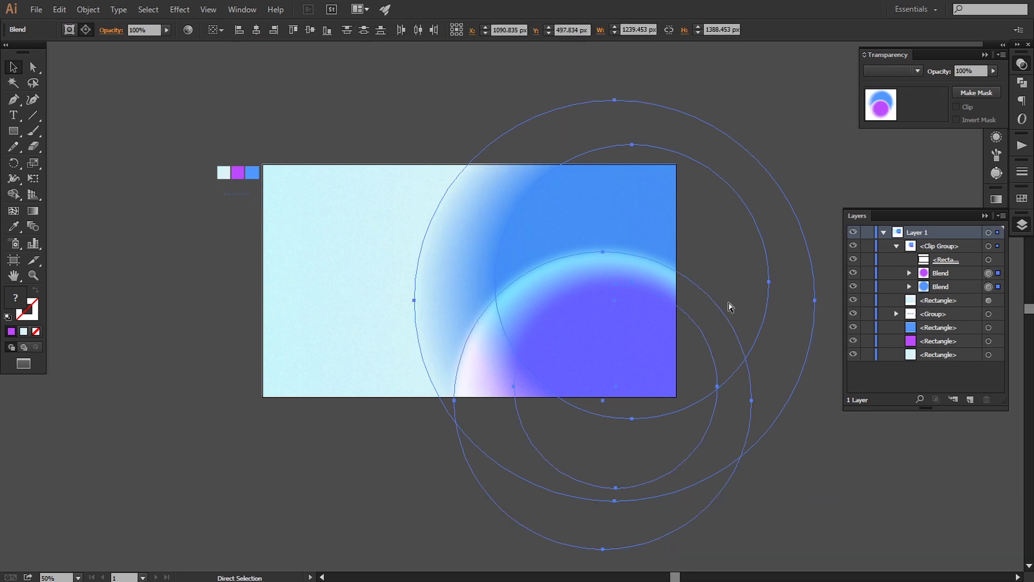
pyautogui.hotkey('ctrl', 't')
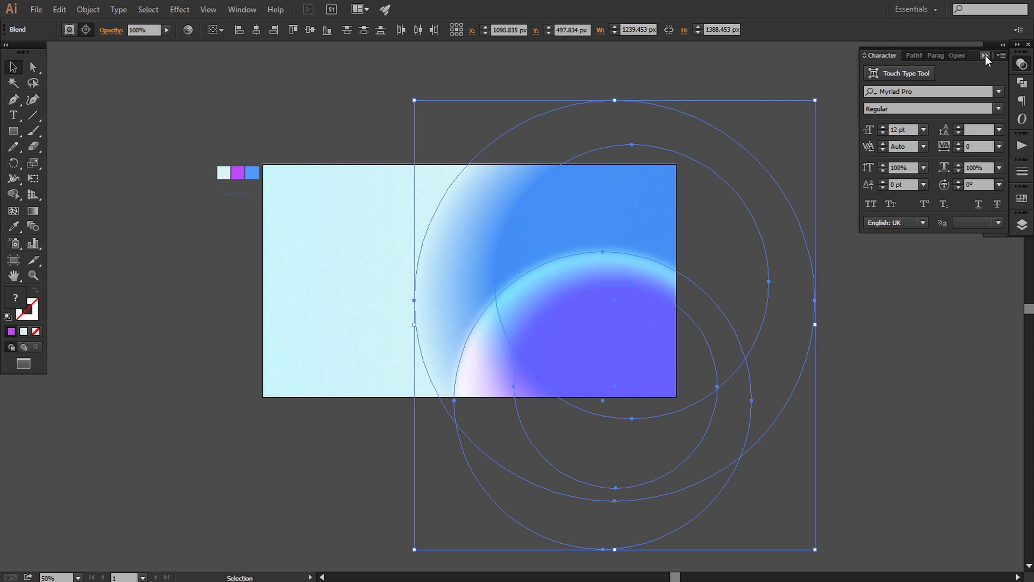
pyautogui.click(985, 55)
pyautogui.moveTo(413, 100); pyautogui.dragTo(373, 92)
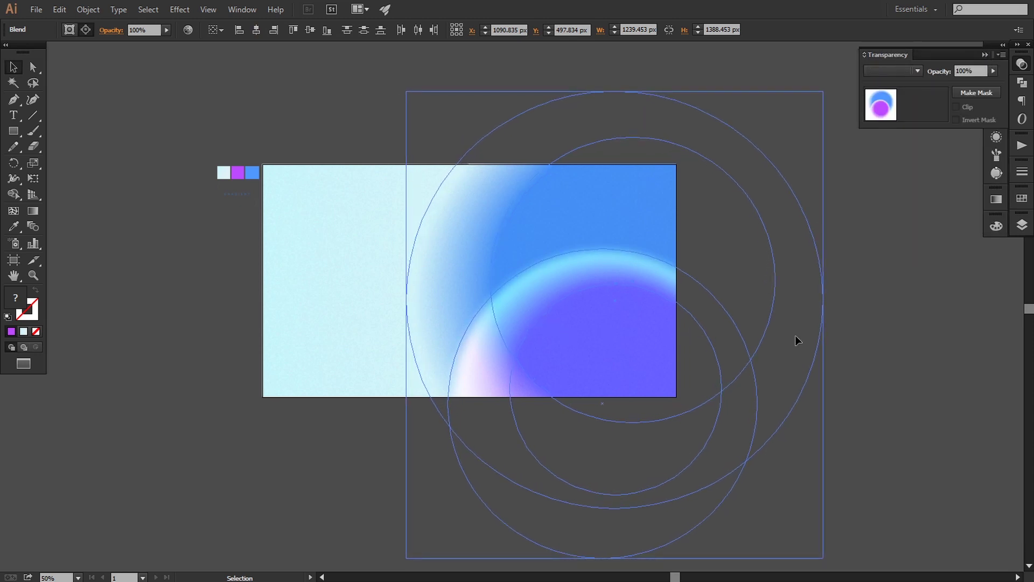
pyautogui.click(879, 339)
# Enlarge the small text group below the colour swatches to about 1227 px wide across the artboard and bring it to the front.
pyautogui.moveTo(764, 340); pyautogui.dragTo(796, 350)
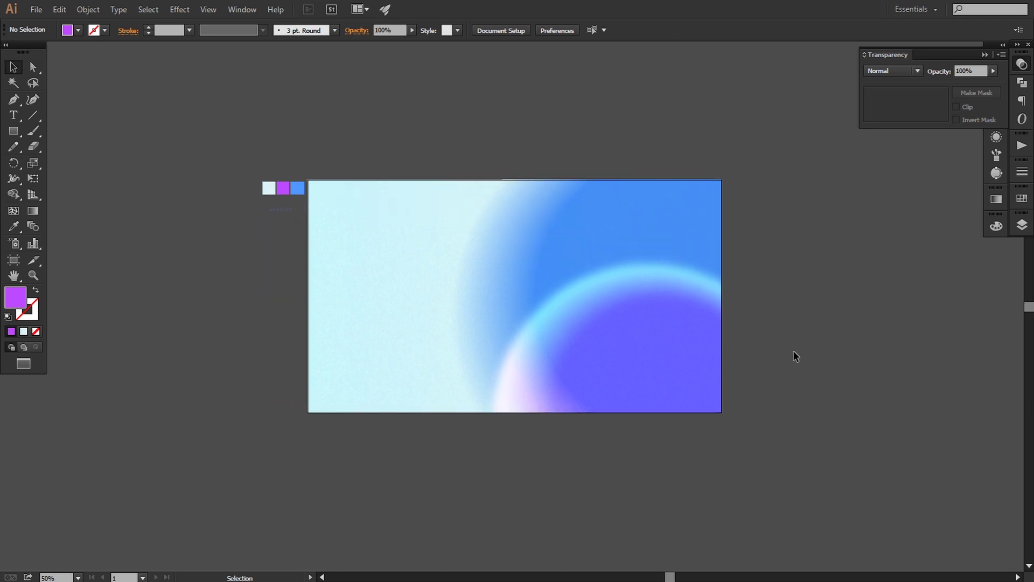
pyautogui.hotkey('ctrl', '+')
pyautogui.moveTo(898, 291); pyautogui.dragTo(889, 296)
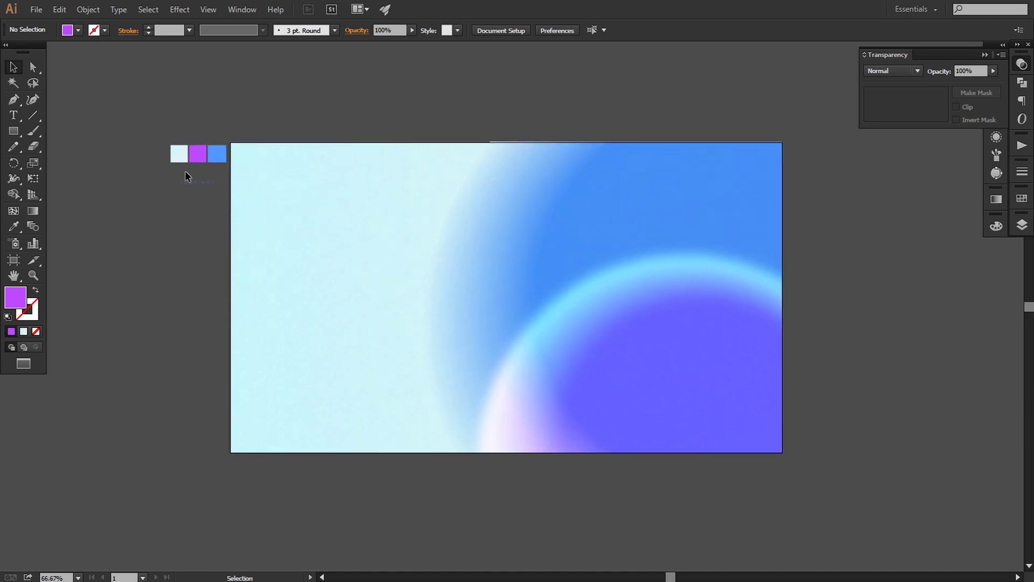
pyautogui.moveTo(183, 182); pyautogui.dragTo(781, 478)
pyautogui.rightClick(661, 347)
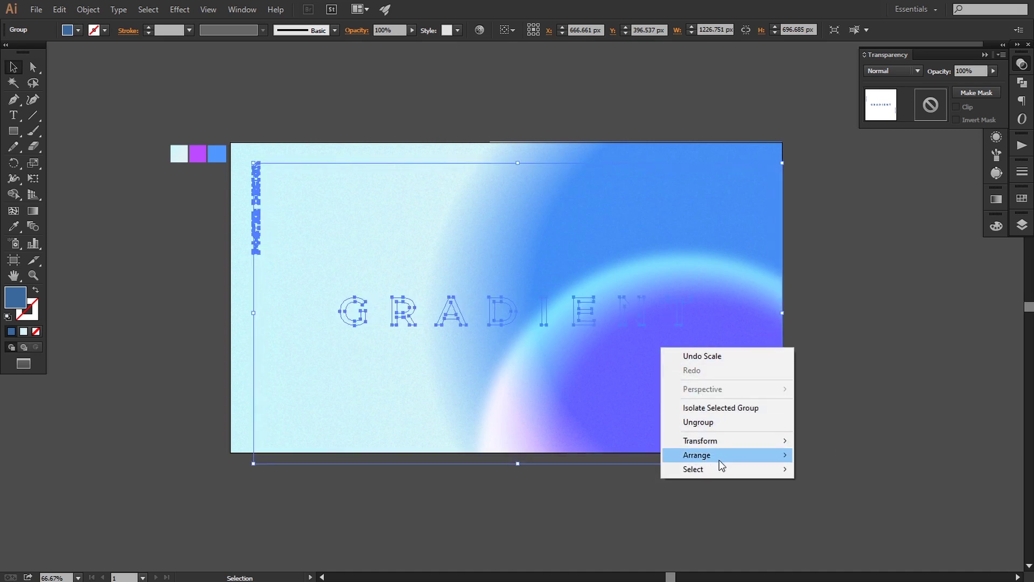
pyautogui.moveTo(727, 461)
pyautogui.click(832, 454)
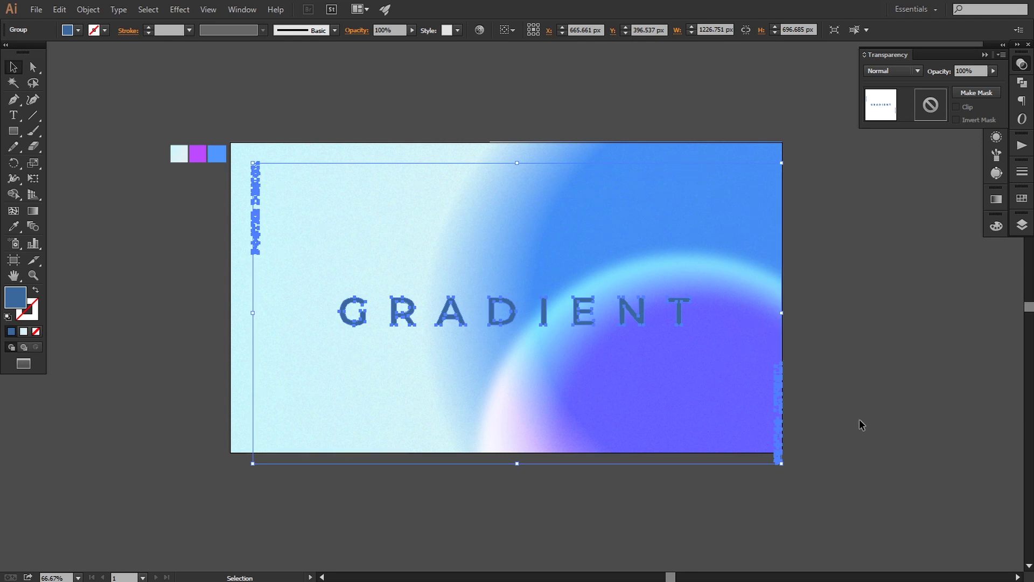
# Nudge the text group left to centre it horizontally on the artboard, at X about 641 px.
pyautogui.press('Left')
pyautogui.press('Left')
pyautogui.press('Left')
pyautogui.press('Left')
pyautogui.press('Left')
pyautogui.press('Left')
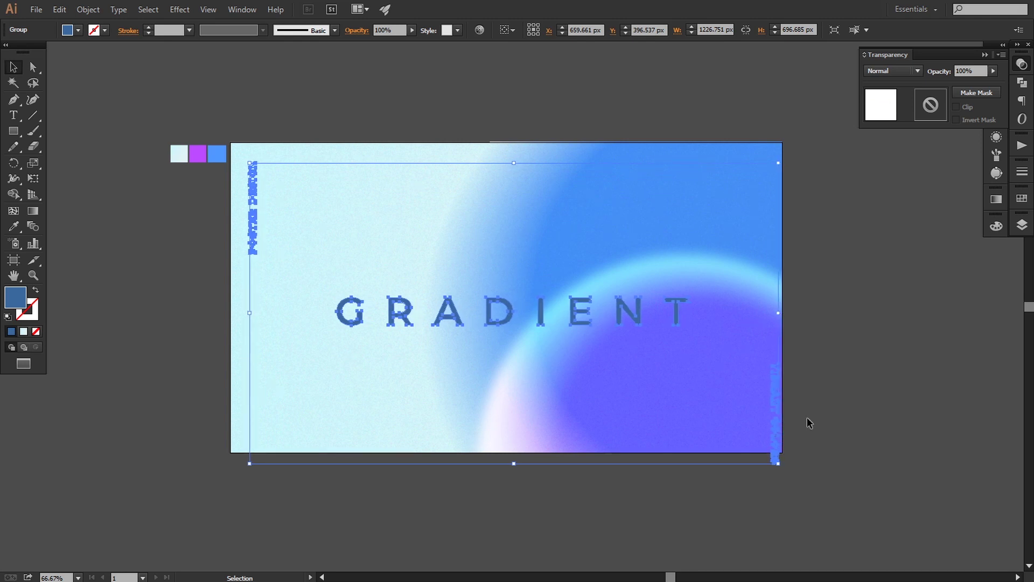
pyautogui.press('Left')
pyautogui.press('Left')
pyautogui.press('Left')
pyautogui.press('Left')
pyautogui.press('Left')
pyautogui.press('Left')
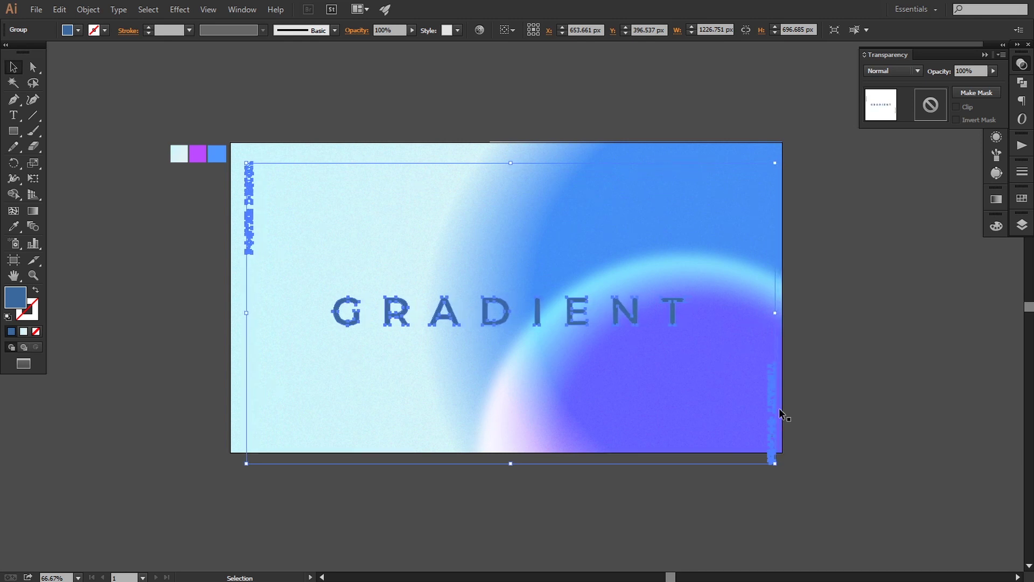
pyautogui.press('Left')
pyautogui.press('Left')
pyautogui.press('Left')
pyautogui.press('Left')
pyautogui.press('Left')
pyautogui.press('Left')
pyautogui.press('Left')
pyautogui.press('Left')
pyautogui.press('Left')
pyautogui.press('Left')
pyautogui.press('Left')
pyautogui.press('Left')
pyautogui.press('Left')
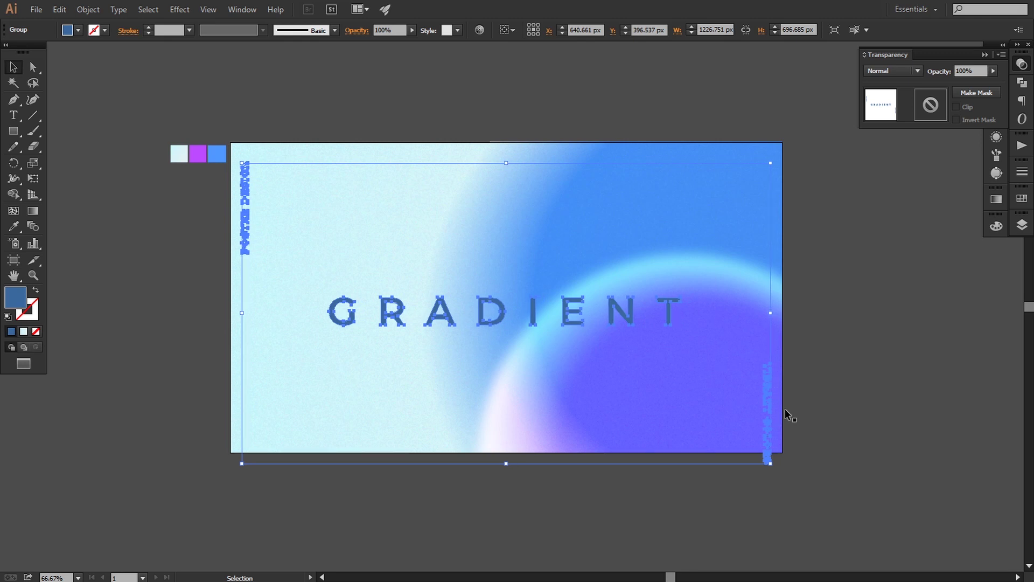
# Nudge the text group up to centre it vertically on the artboard, at Y about 360 px.
pyautogui.press('Up')
pyautogui.press('Up')
pyautogui.press('Up')
pyautogui.press('Up')
pyautogui.press('Up')
pyautogui.press('Up')
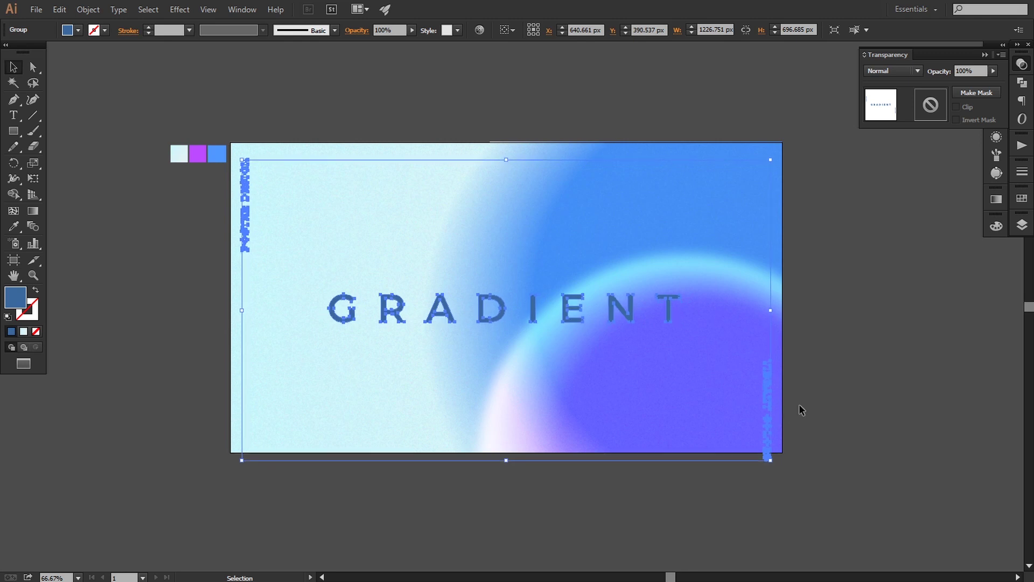
pyautogui.press('Up')
pyautogui.press('Up')
pyautogui.press('Up')
pyautogui.press('Up')
pyautogui.press('Up')
pyautogui.press('Up')
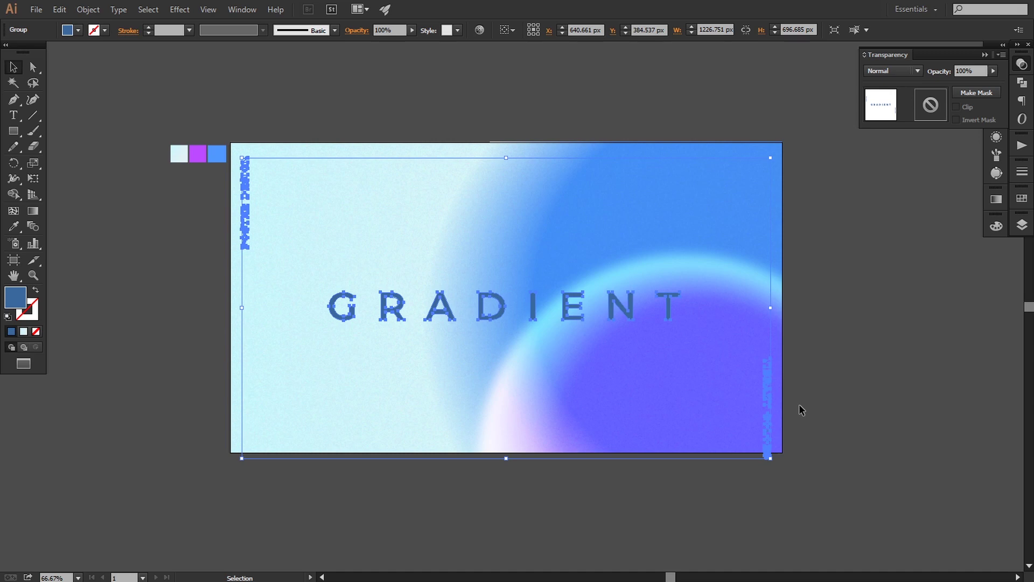
pyautogui.press('Up')
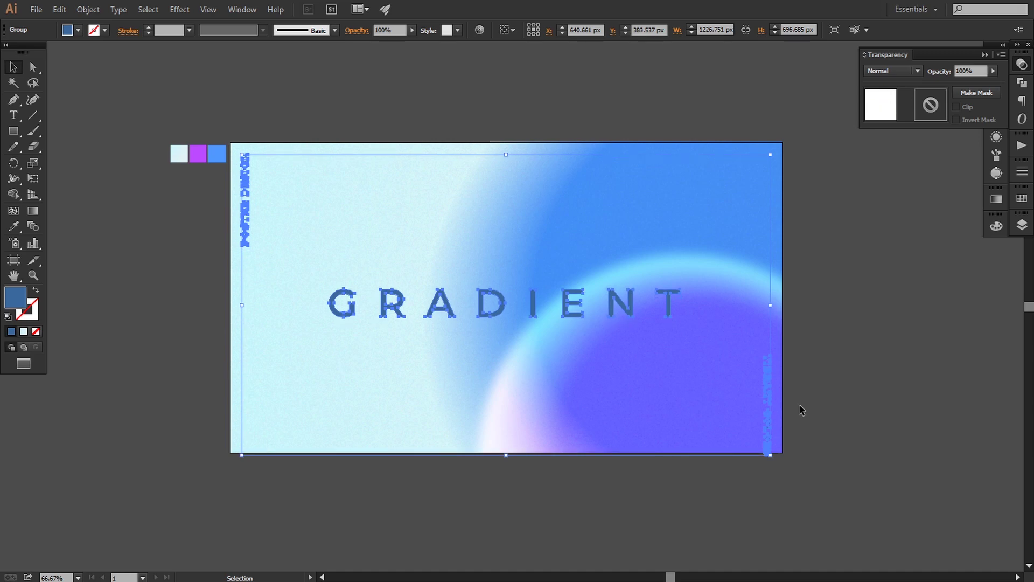
pyautogui.hotkey('shift', 'Up')
pyautogui.hotkey('shift', 'Up')
pyautogui.press('Up')
pyautogui.press('Up')
pyautogui.press('Up')
pyautogui.press('Up')
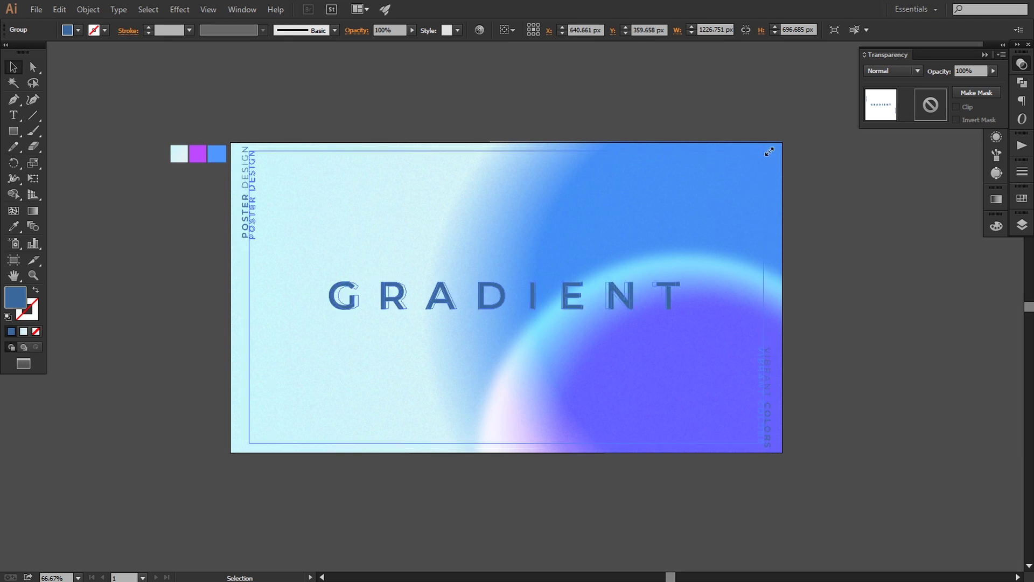
# Scale the text group down to about 1206 px wide, nudge it to about X 642 px, Y 361 px, and deselect it.
pyautogui.moveTo(769, 152); pyautogui.dragTo(765, 149)
pyautogui.press('Down')
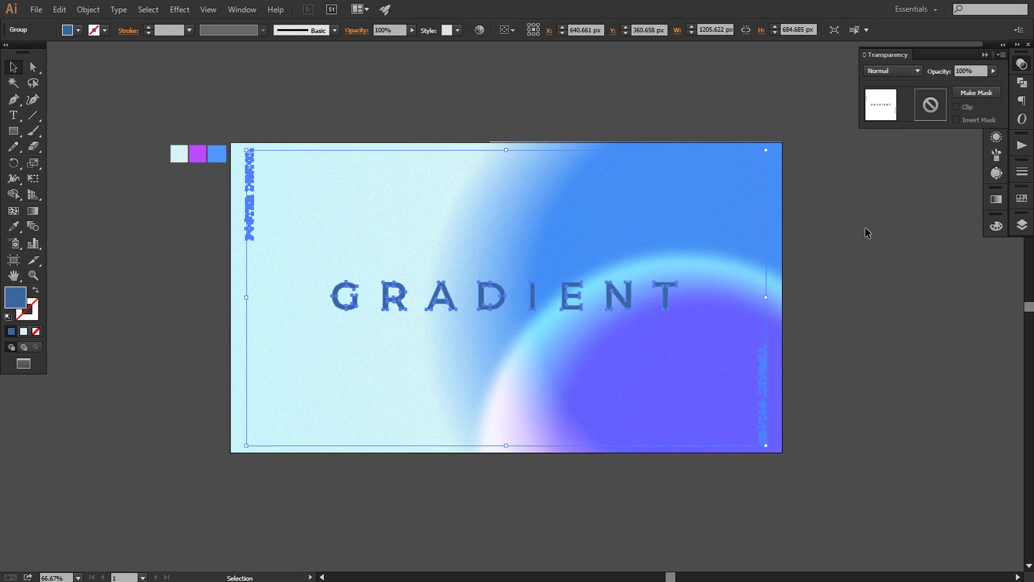
pyautogui.press('Right')
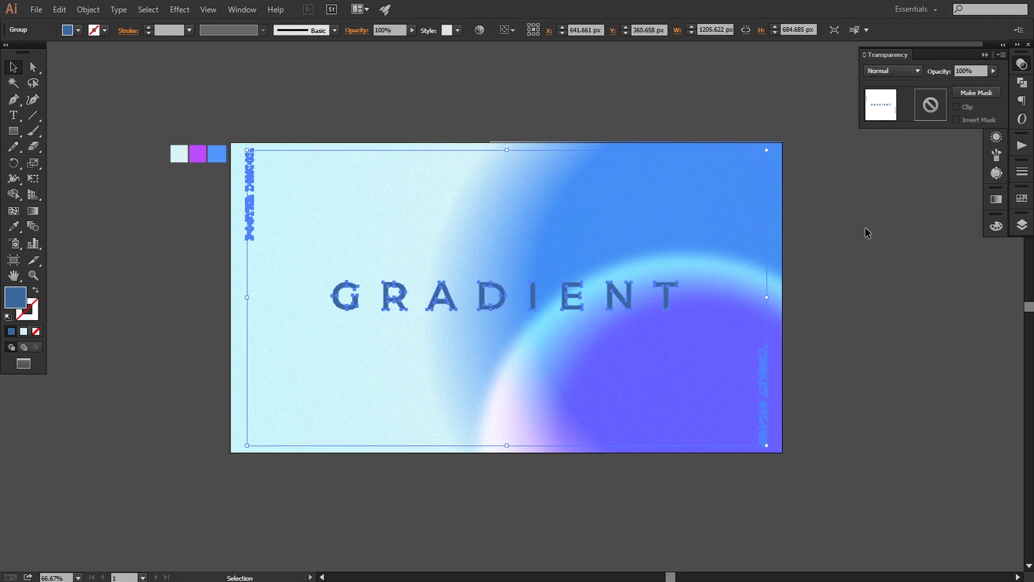
pyautogui.press('Left')
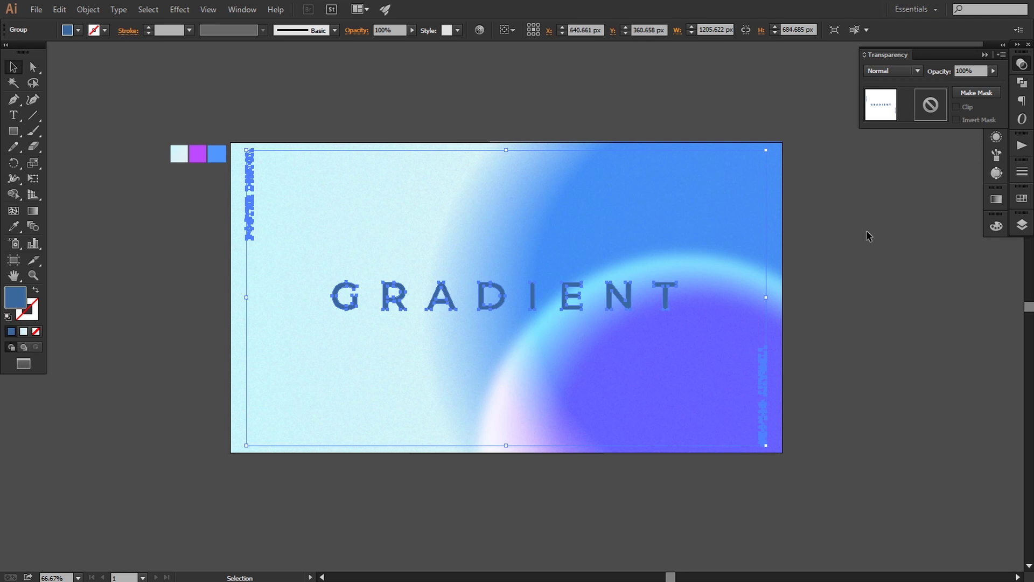
pyautogui.press('Right')
pyautogui.press('Left')
pyautogui.press('Right')
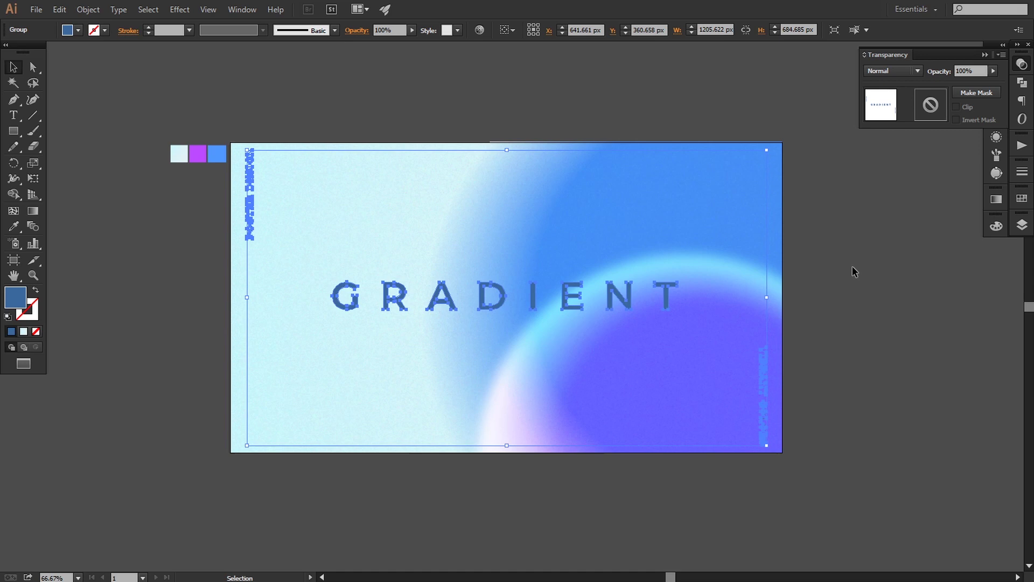
pyautogui.click(852, 266)
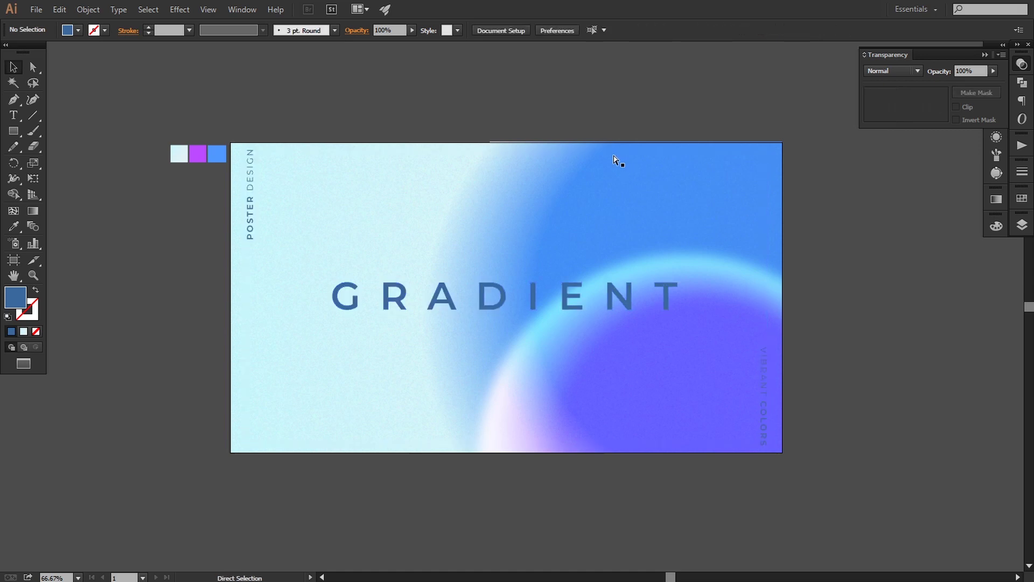
# Delete the three colour swatch squares beside the artboard.
pyautogui.hotkey('ctrl', '+')
pyautogui.moveTo(602, 157); pyautogui.dragTo(611, 328)
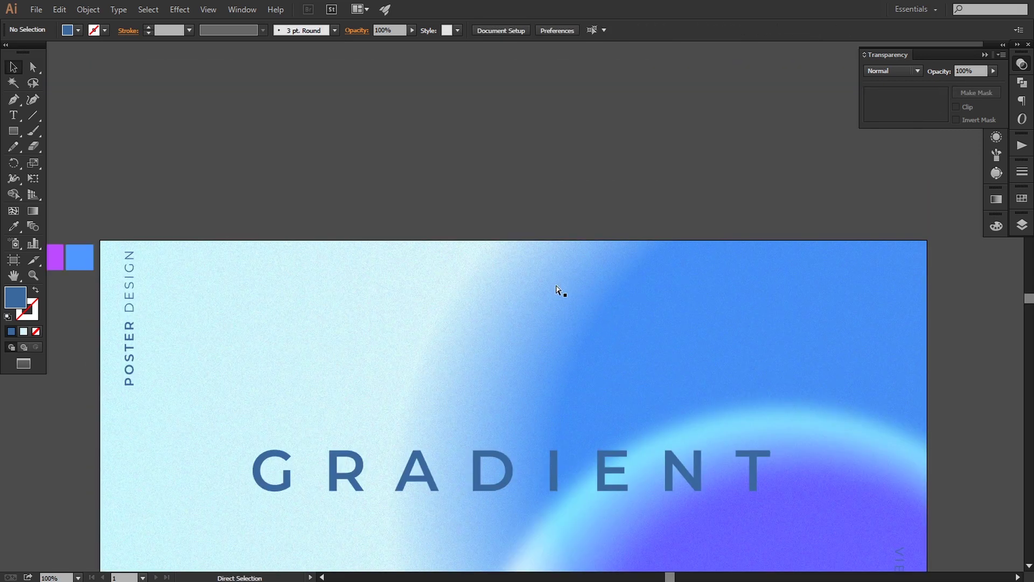
pyautogui.hotkey('ctrl', '-')
pyautogui.hotkey('ctrl', '-')
pyautogui.moveTo(207, 266); pyautogui.dragTo(296, 299)
pyautogui.press('Delete')
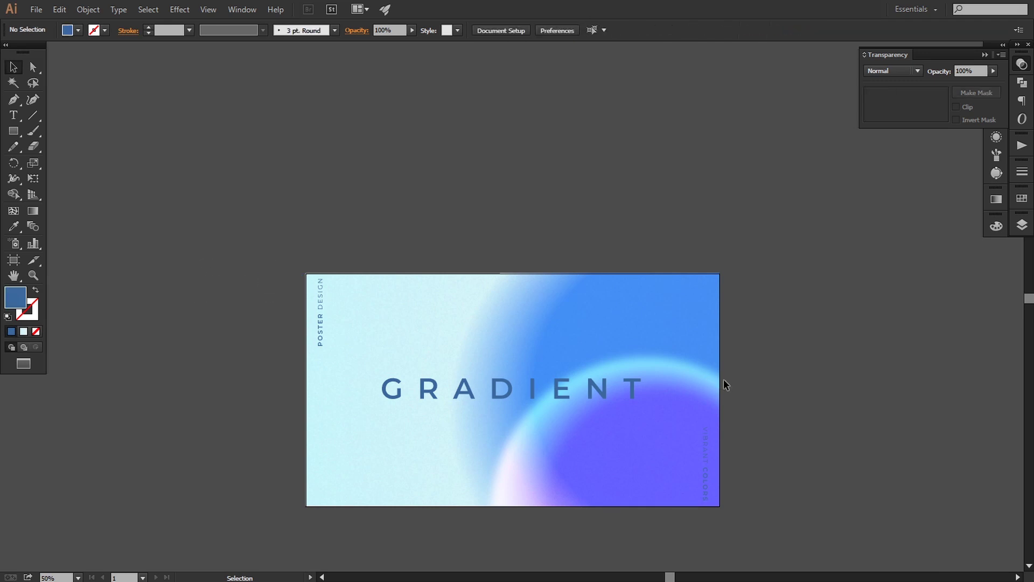
# Collapse the transparency settings so the workspace around the finished poster is clear.
pyautogui.hotkey('ctrl', '+')
pyautogui.moveTo(812, 406); pyautogui.dragTo(826, 288)
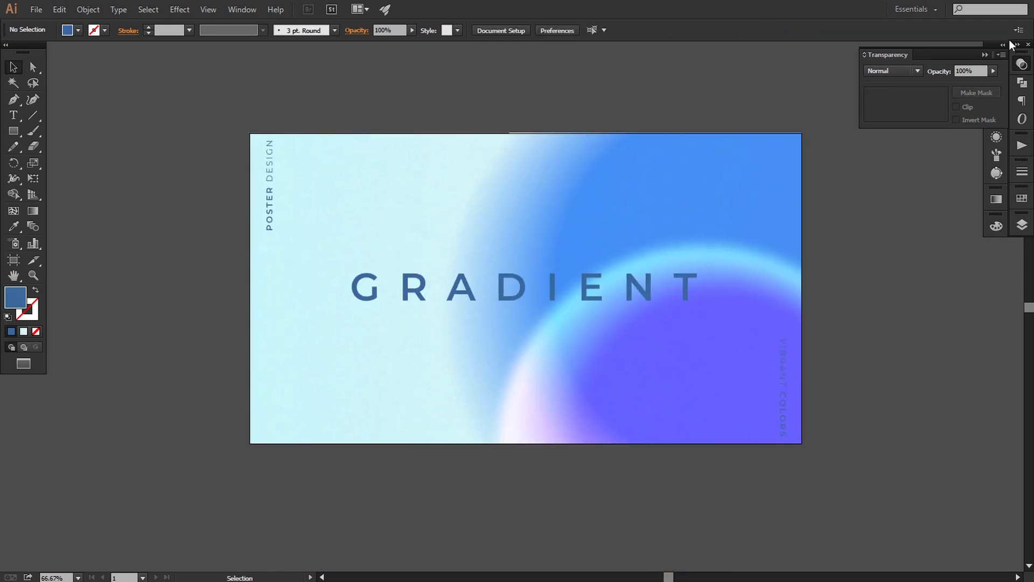
pyautogui.click(983, 55)
pyautogui.moveTo(877, 311); pyautogui.dragTo(875, 314)
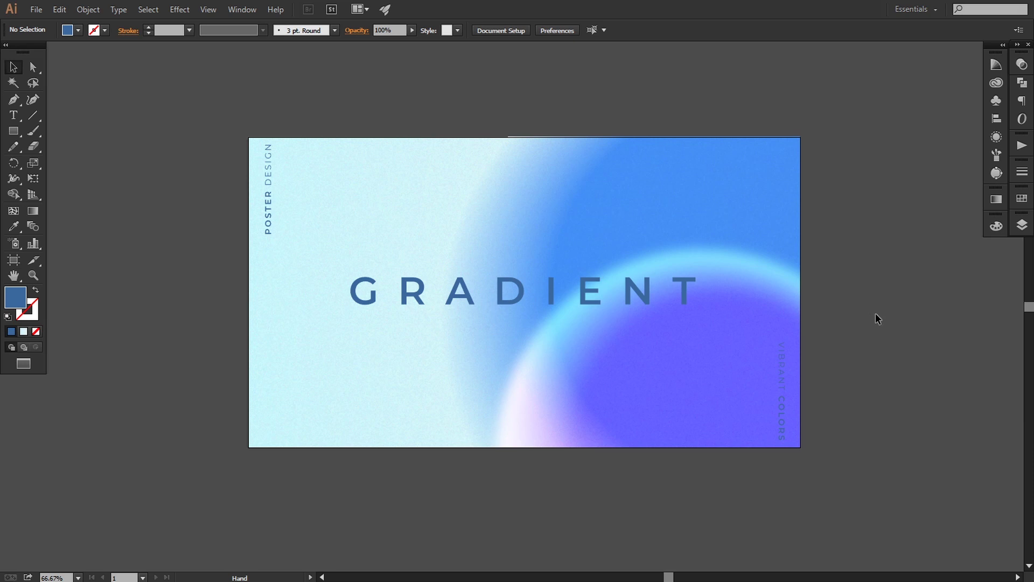